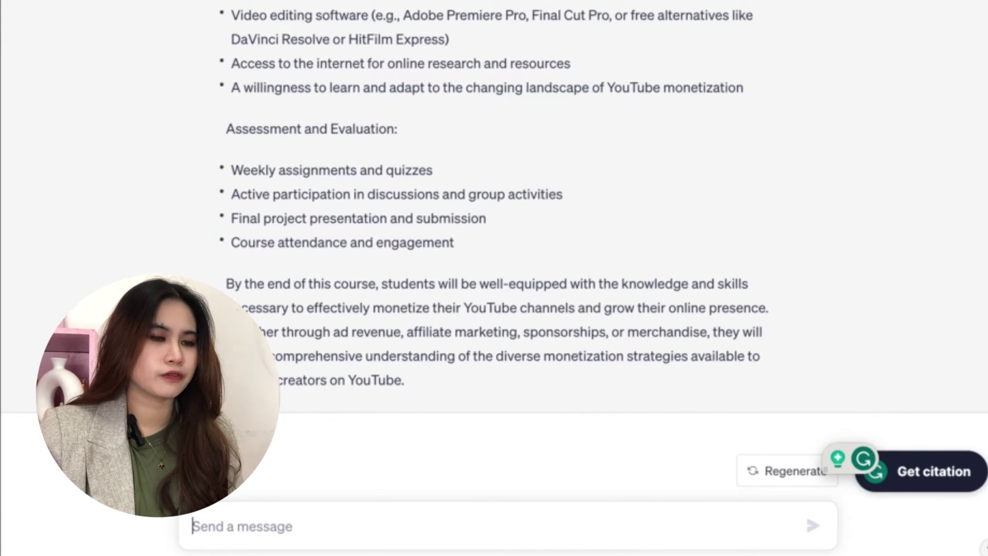
pyautogui.scroll(15, 514, 154)
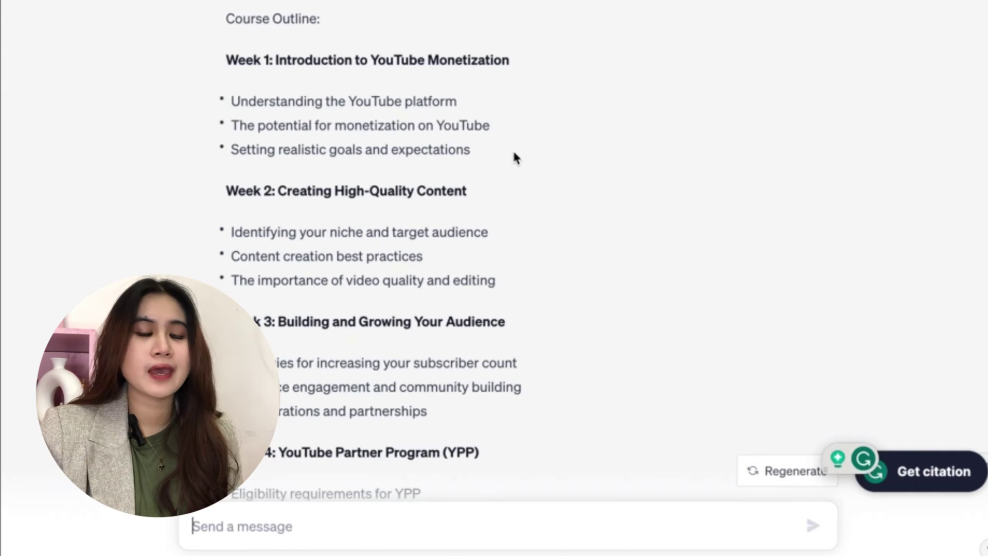
pyautogui.scroll(-1, 514, 153)
pyautogui.scroll(2, 514, 154)
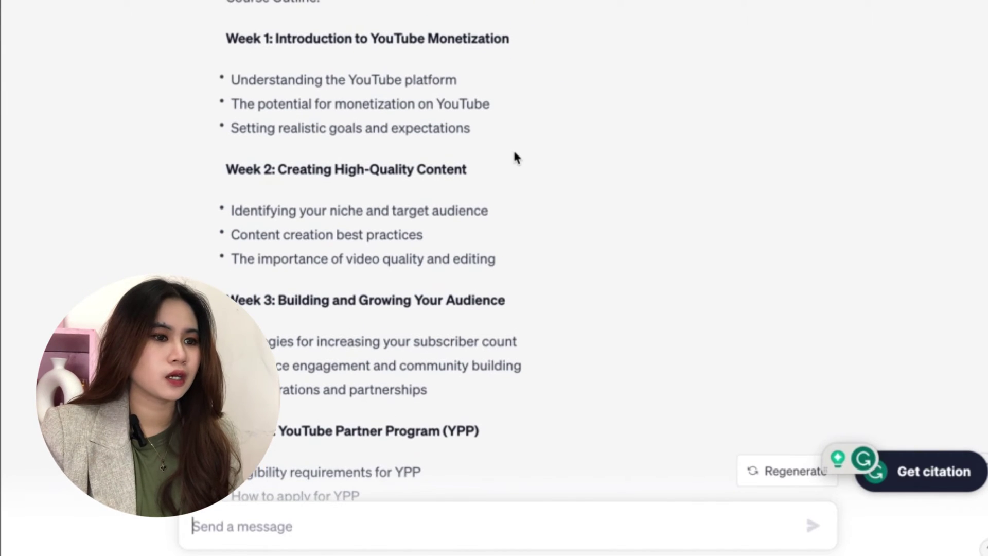
pyautogui.scroll(3, 516, 157)
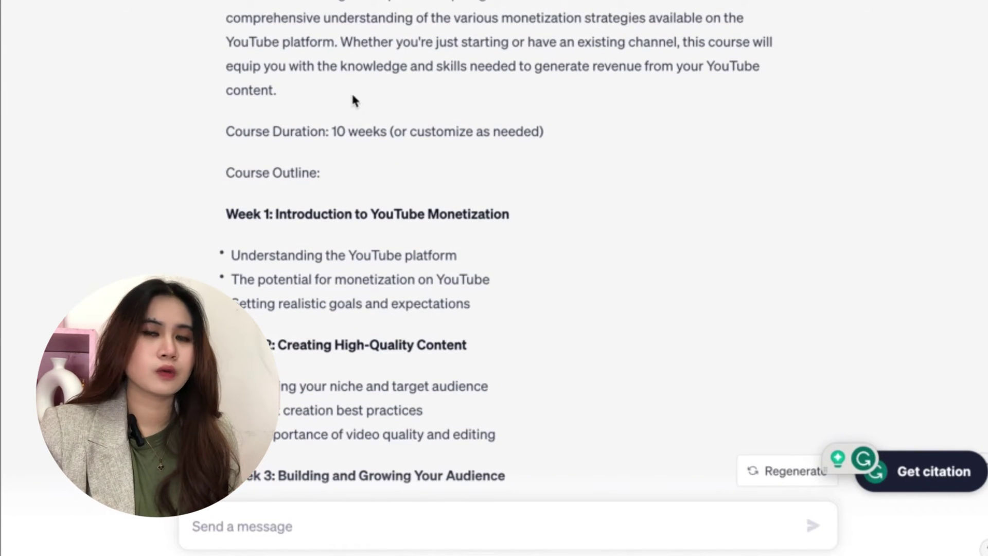
pyautogui.moveTo(353, 95); pyautogui.dragTo(319, 5)
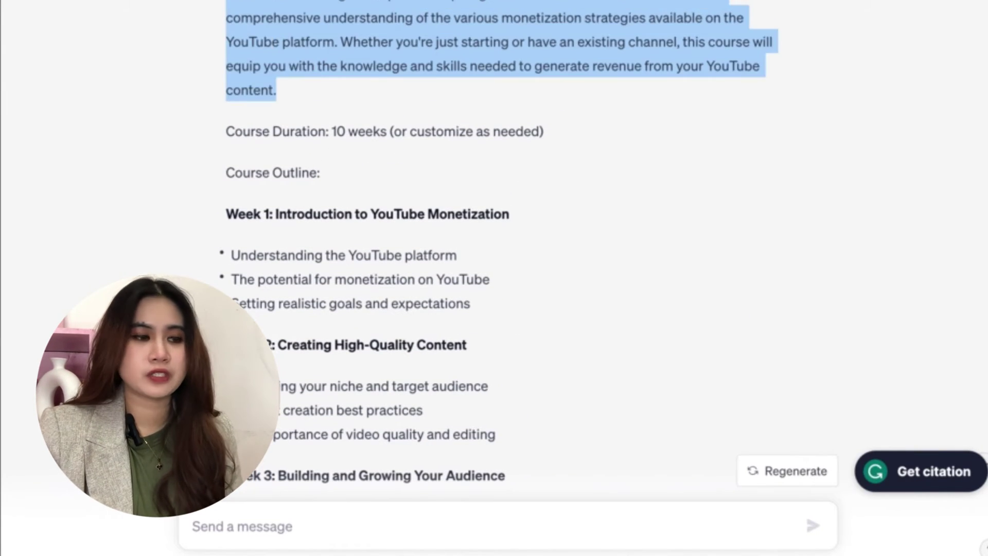
pyautogui.click(323, 89)
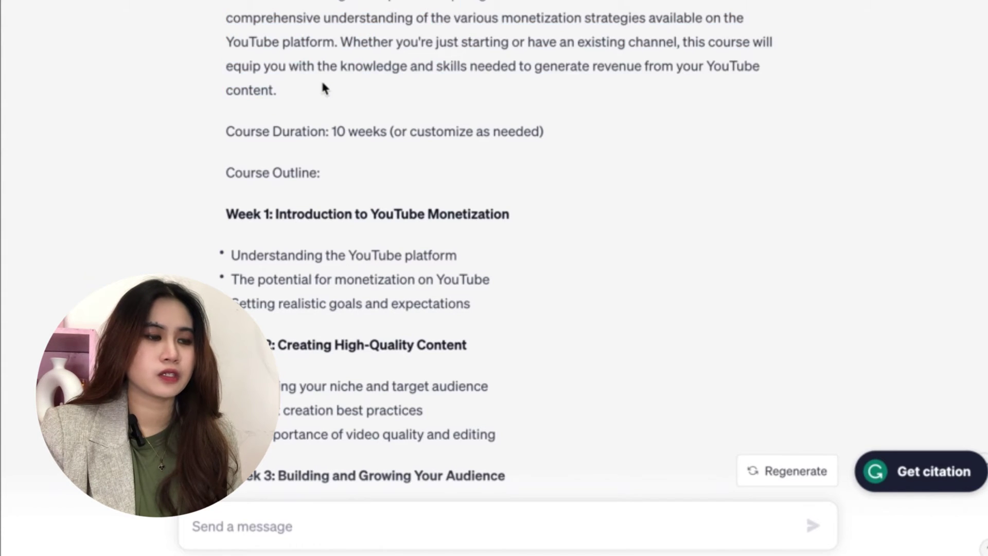
pyautogui.scroll(-3, 324, 88)
pyautogui.scroll(-2, 323, 88)
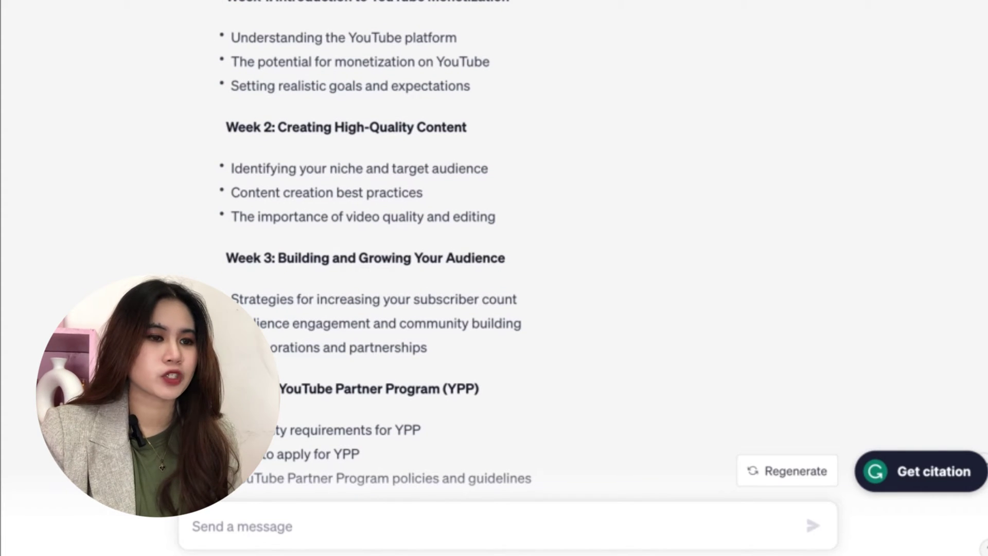
pyautogui.moveTo(230, 28); pyautogui.dragTo(501, 111)
pyautogui.scroll(-2, 501, 110)
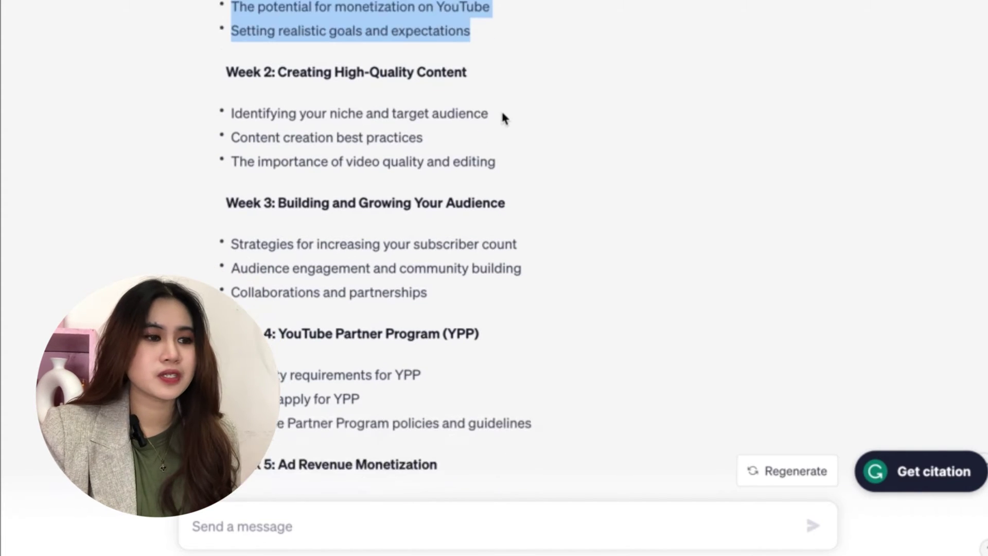
pyautogui.scroll(-9, 482, 157)
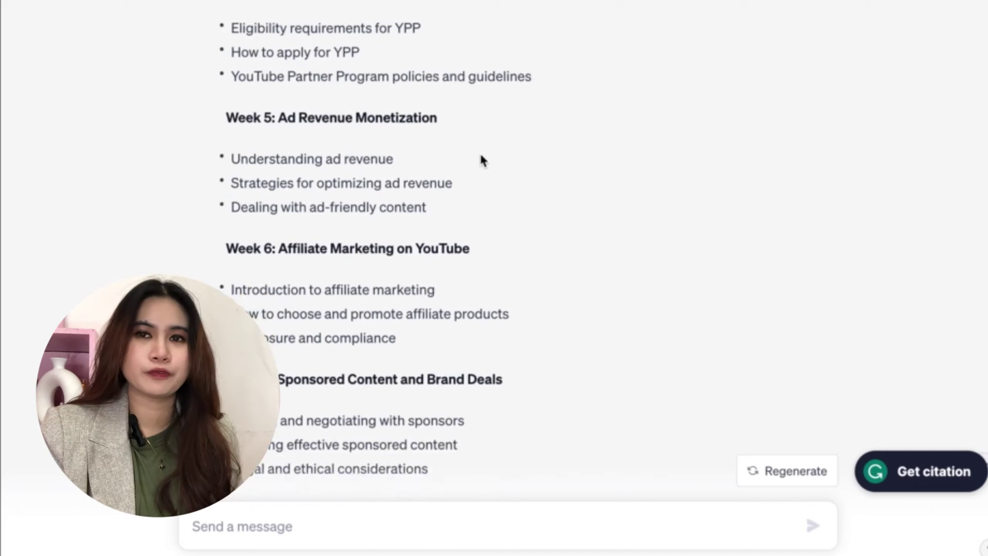
pyautogui.scroll(-11, 482, 157)
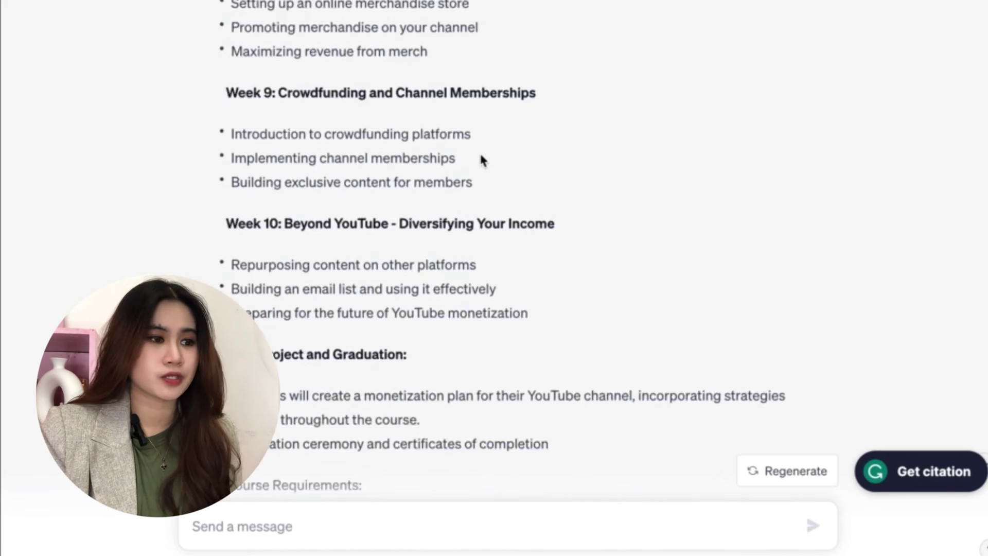
pyautogui.scroll(-6, 481, 157)
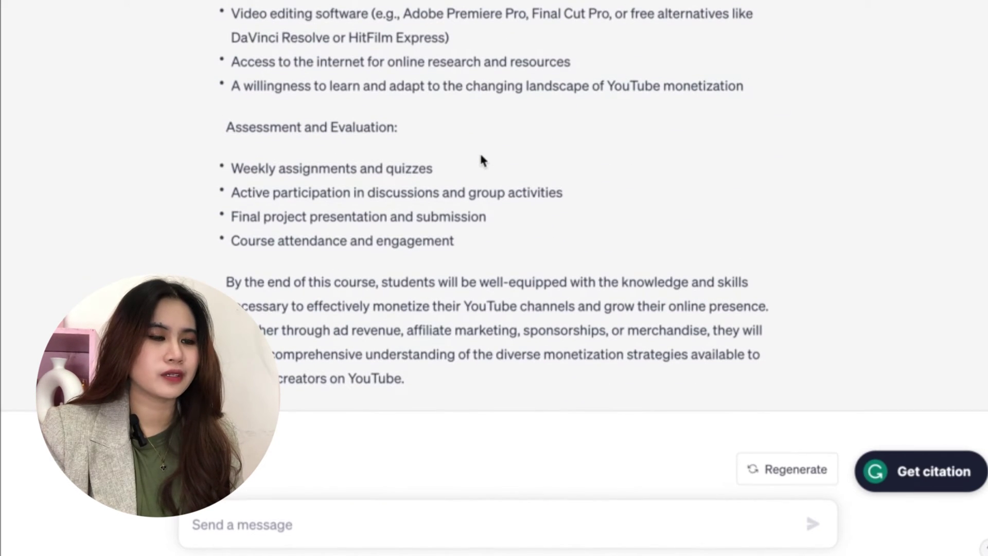
pyautogui.scroll(3, 481, 156)
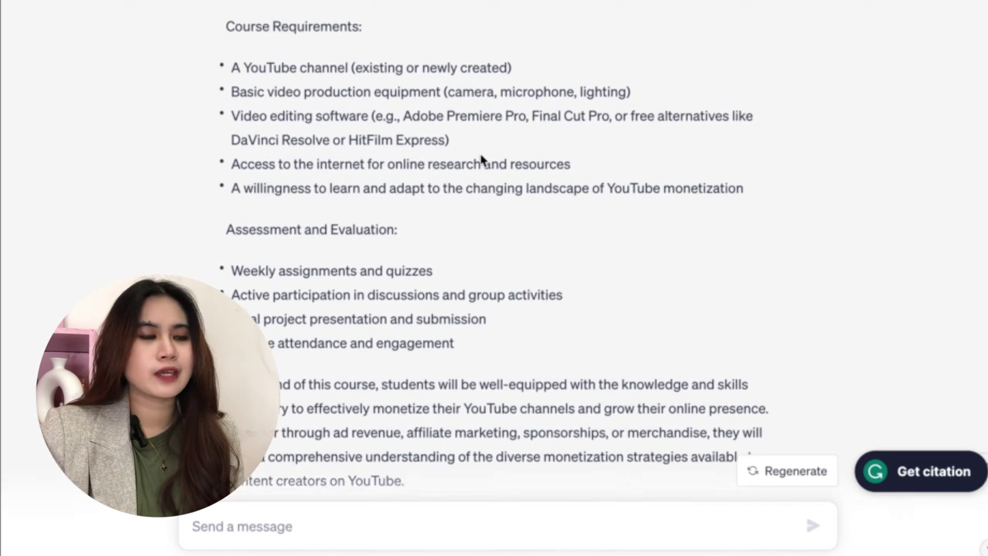
pyautogui.scroll(3, 483, 160)
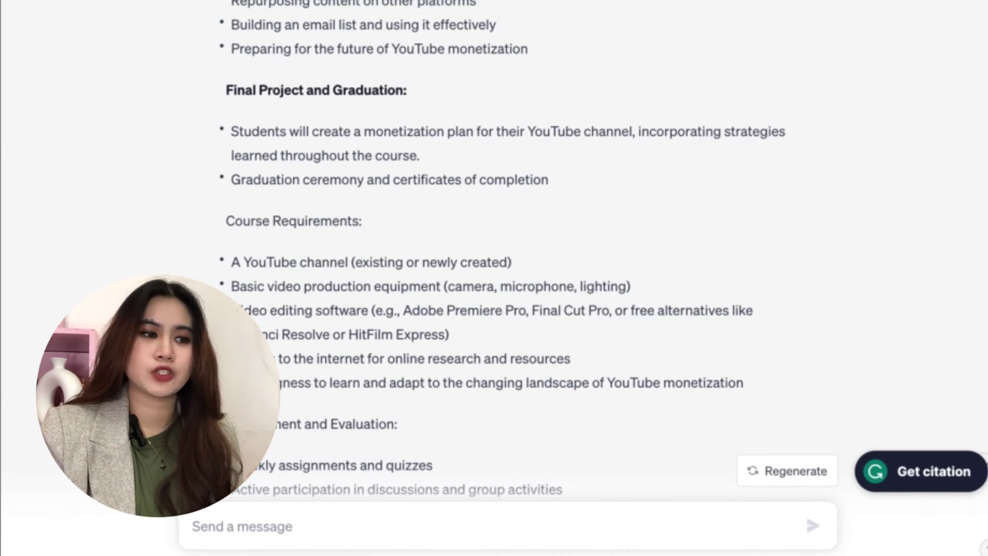
pyautogui.scroll(-2, 233, 209)
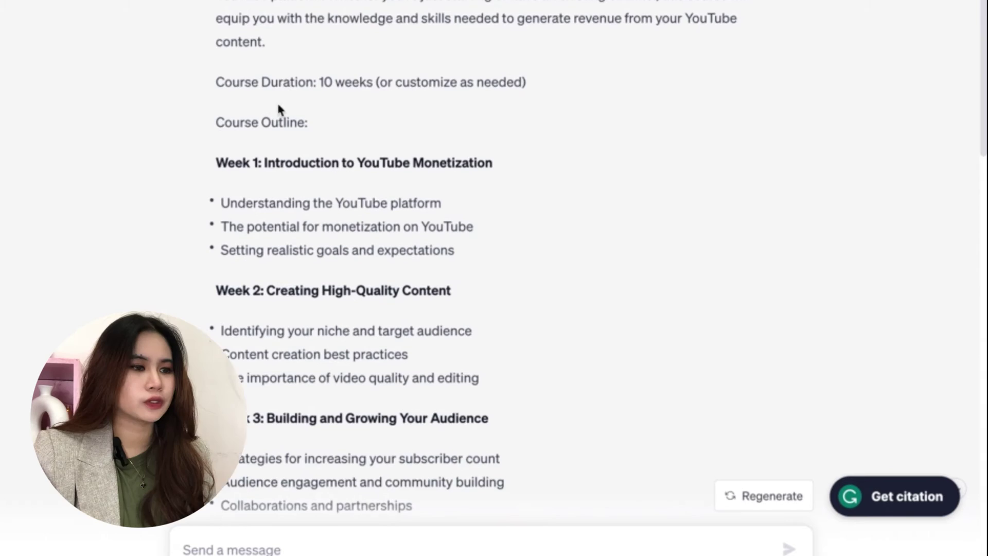
# Step: Ask ChatGPT to 'write a full script about' the copied Week 1 heading and three bullets
pyautogui.scroll(-2, 230, 128)
pyautogui.moveTo(211, 97); pyautogui.dragTo(463, 177)
pyautogui.hotkey('ctrl', 'c')
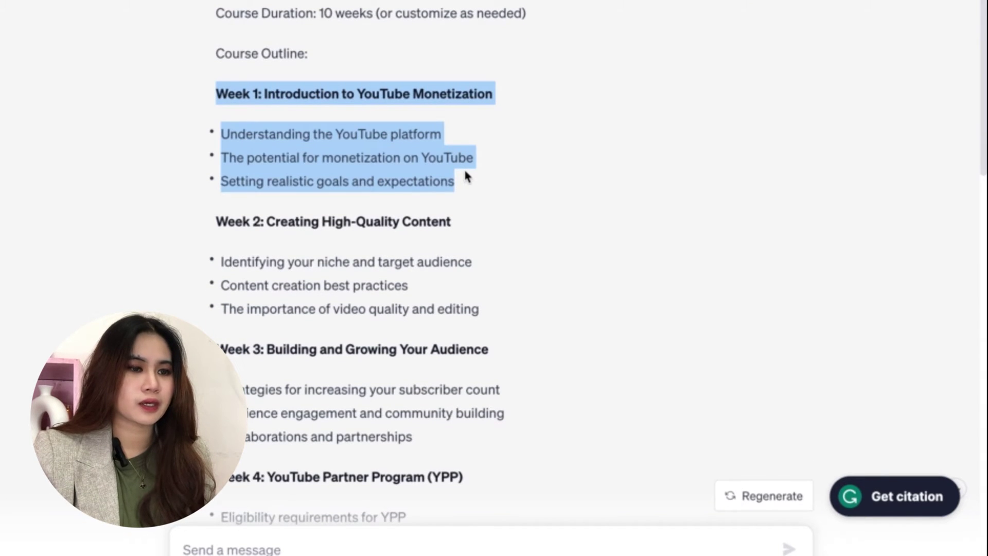
pyautogui.click(363, 550)
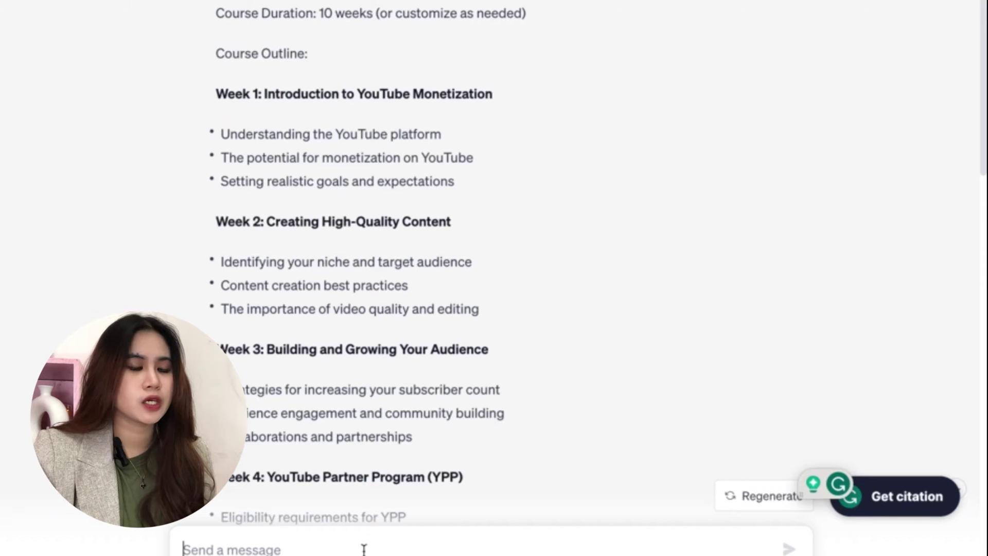
pyautogui.write('write a full script about "')
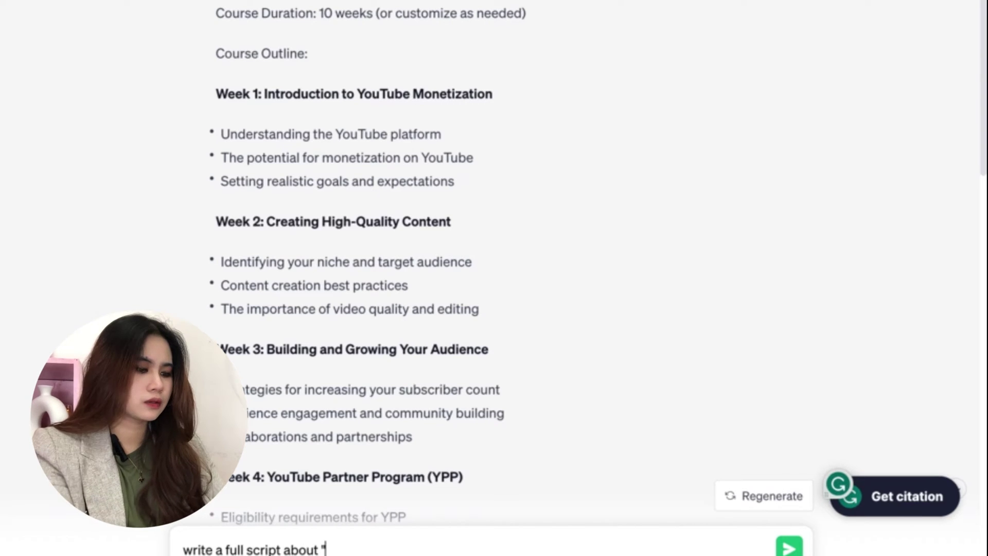
pyautogui.hotkey('ctrl', 'v')
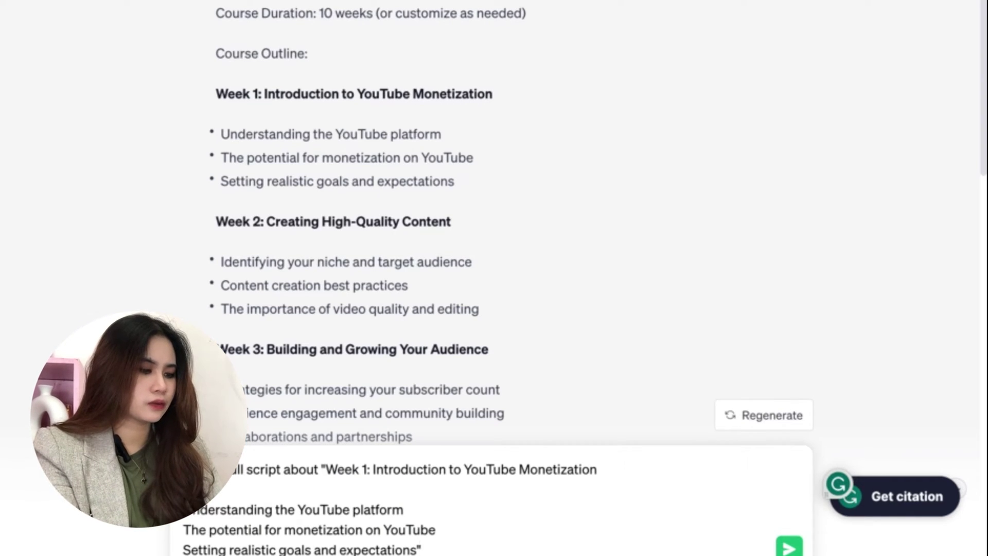
pyautogui.press('Return')
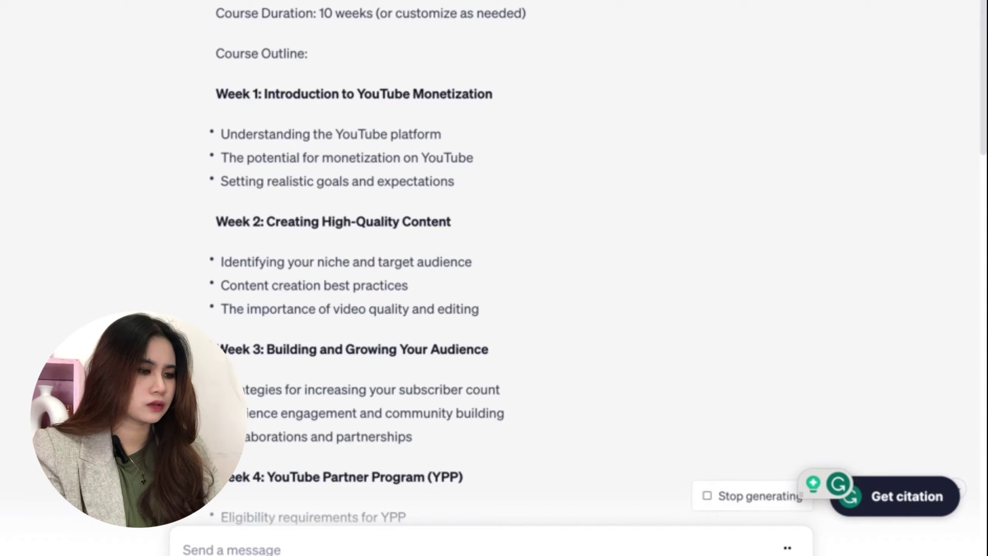
# Step: Highlight the script's opening heading and the sentence introducing the three key areas
pyautogui.scroll(-15, 409, 440)
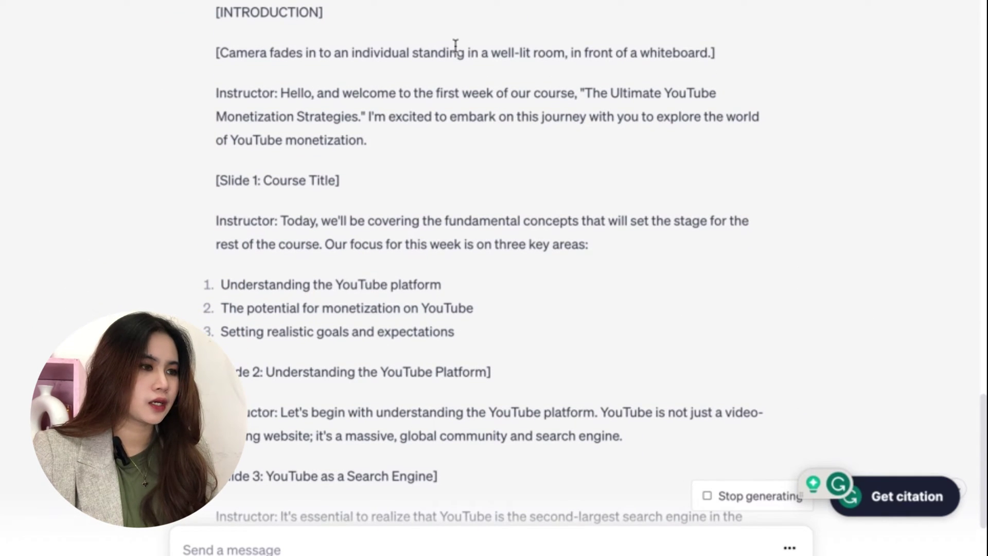
pyautogui.moveTo(571, 3); pyautogui.dragTo(761, 3)
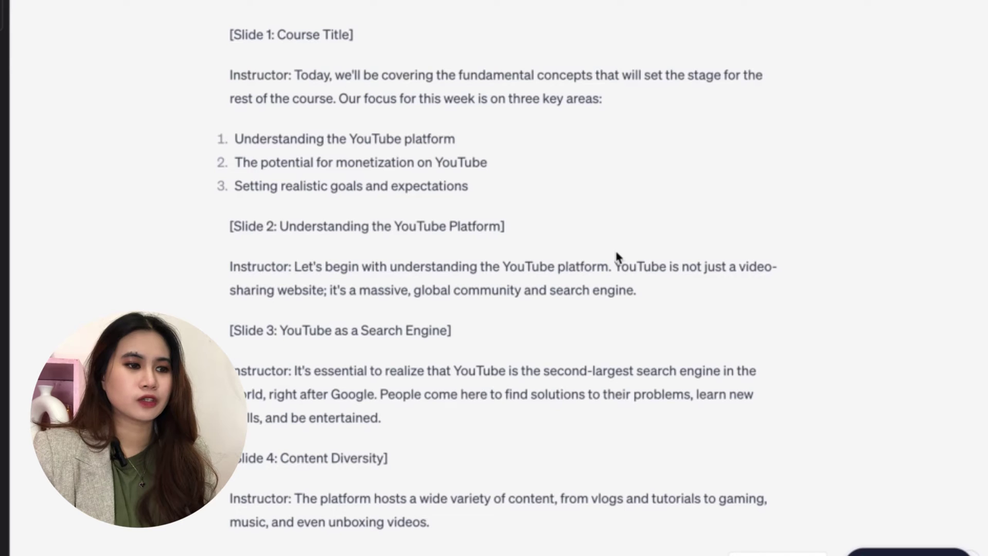
pyautogui.scroll(2, 617, 256)
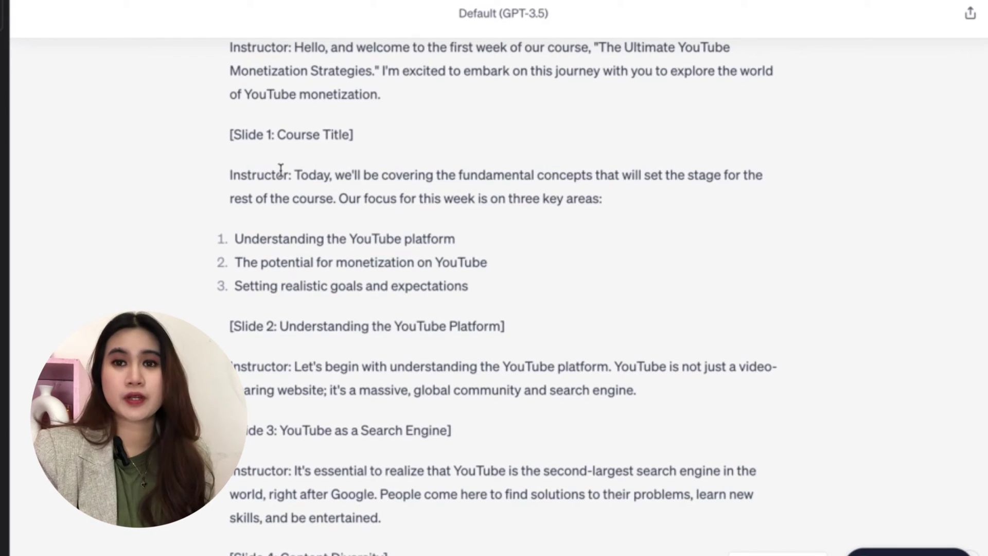
pyautogui.moveTo(295, 174); pyautogui.dragTo(675, 217)
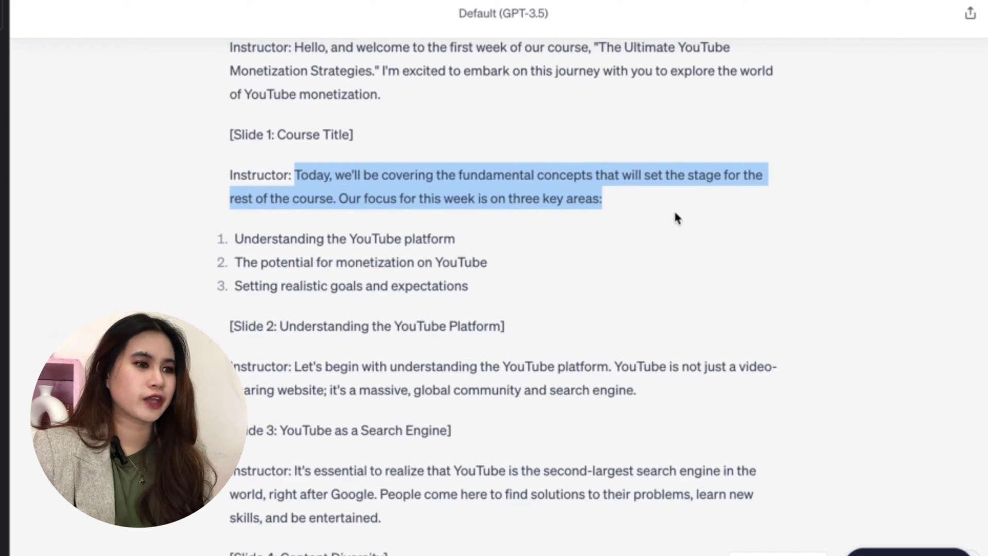
# Step: Skim down the script, highlighting lines through the Slide 4 Content Diversity and Slide 5 The Creator Ecosystem headings
pyautogui.scroll(-2, 674, 213)
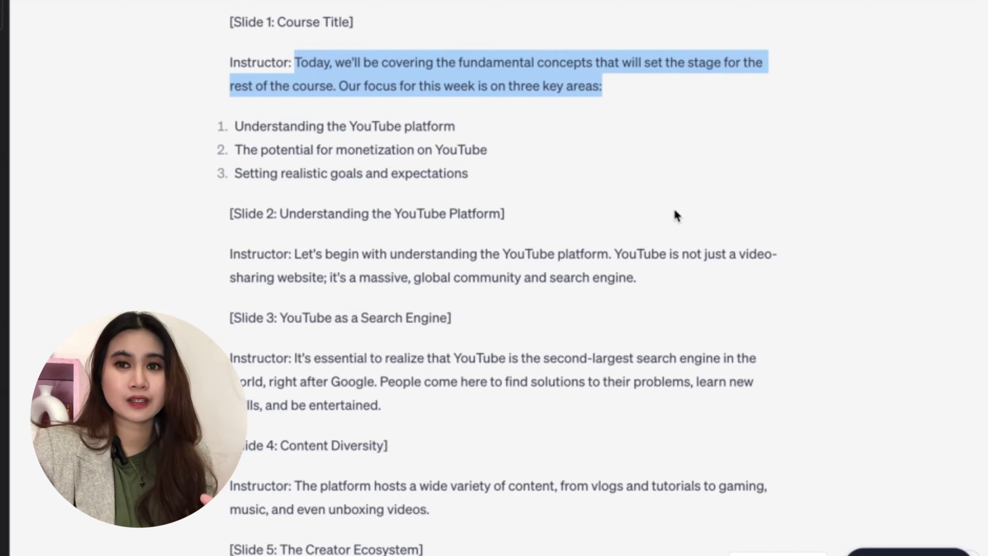
pyautogui.scroll(-1, 674, 211)
pyautogui.moveTo(242, 149); pyautogui.dragTo(458, 148)
pyautogui.scroll(-1, 331, 205)
pyautogui.moveTo(317, 208); pyautogui.dragTo(459, 208)
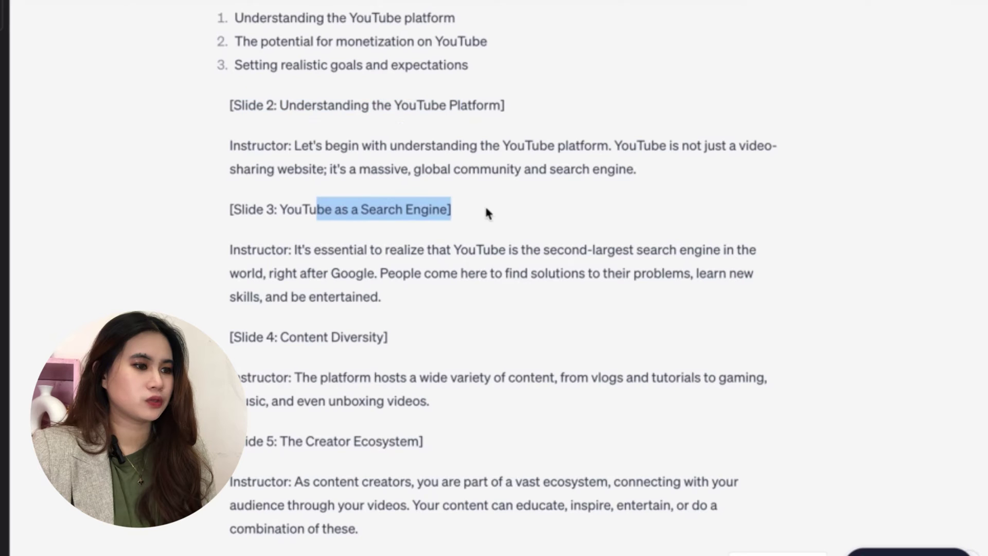
pyautogui.scroll(-1, 459, 208)
pyautogui.moveTo(297, 249); pyautogui.dragTo(412, 247)
pyautogui.scroll(-1, 412, 247)
pyautogui.moveTo(285, 230); pyautogui.dragTo(517, 229)
pyautogui.click(517, 230)
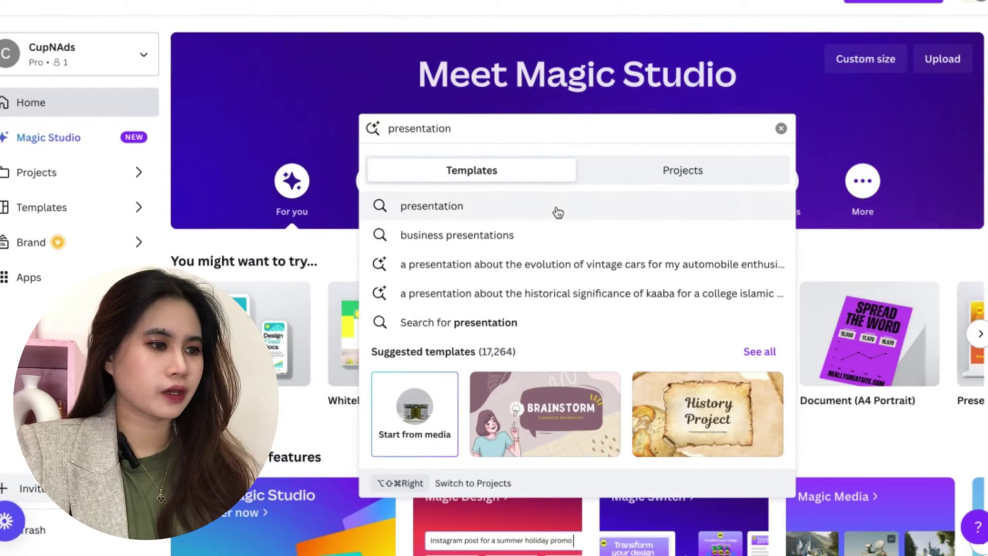
# Step: Apply the Red and White Modern Project Proposal template and delete its LICERIA.CO logo text
pyautogui.click(556, 210)
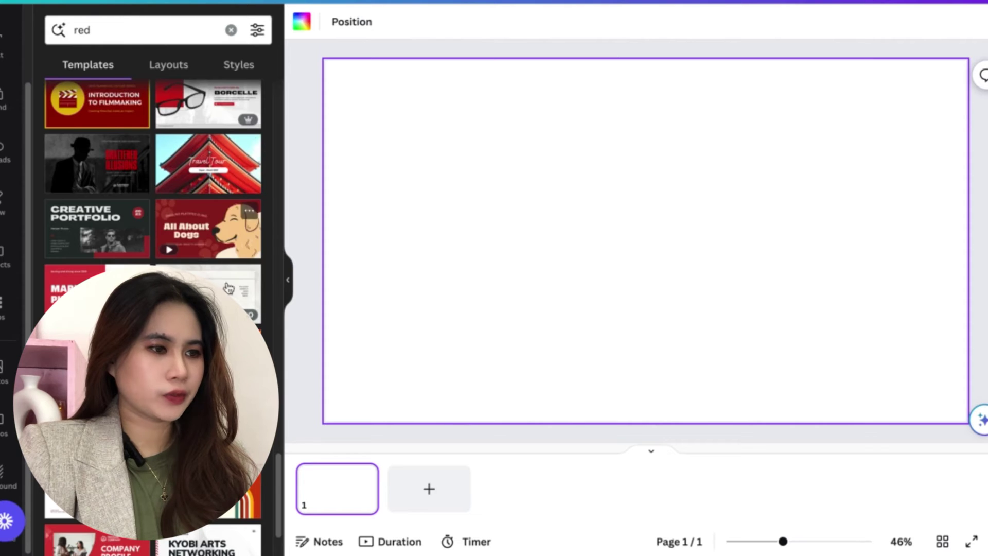
pyautogui.click(163, 180)
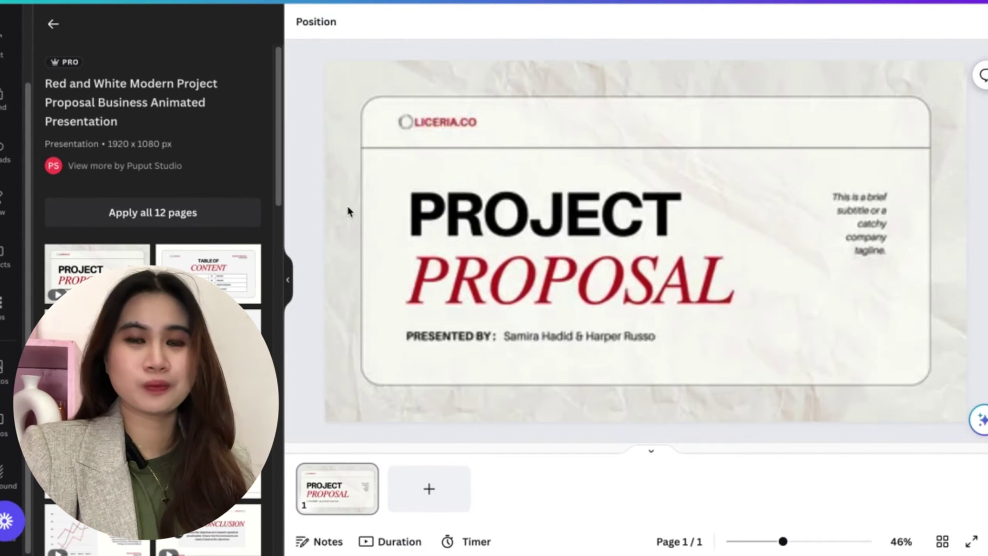
pyautogui.click(346, 211)
pyautogui.click(471, 121)
pyautogui.press('Delete')
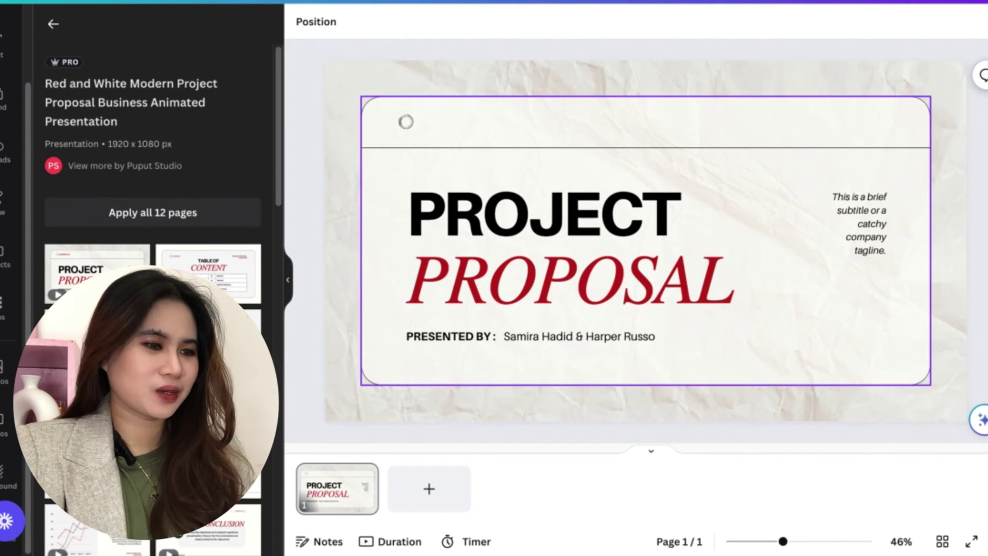
# Step: Retype the PROJECT heading as INTRODUCTION, widen its box, and replace PROPOSAL with TO
pyautogui.doubleClick(520, 217)
pyautogui.write('YOUTUB')
pyautogui.hotkey('ctrl', 'a')
pyautogui.write('INTRODUCTION')
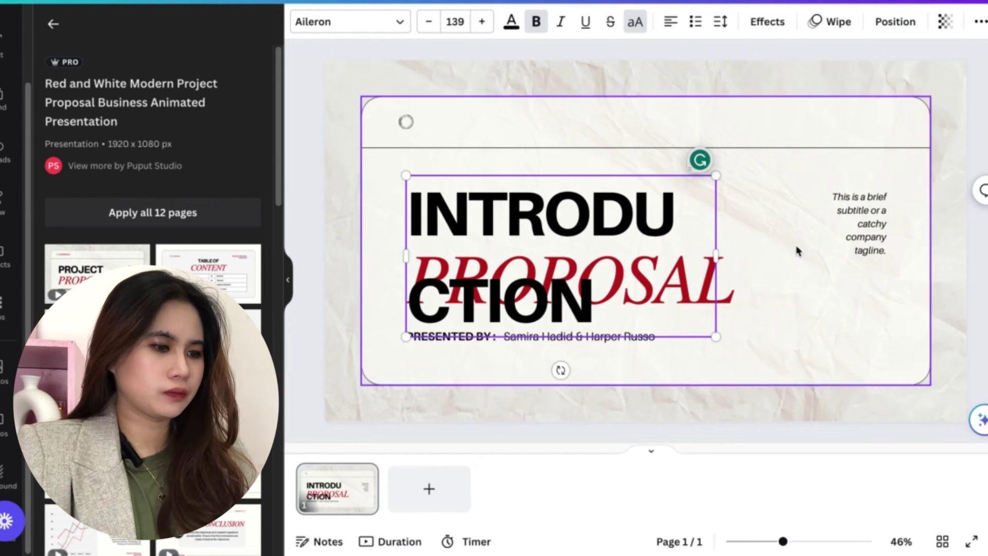
pyautogui.moveTo(716, 256); pyautogui.dragTo(926, 247)
pyautogui.click(716, 287)
pyautogui.doubleClick(715, 285)
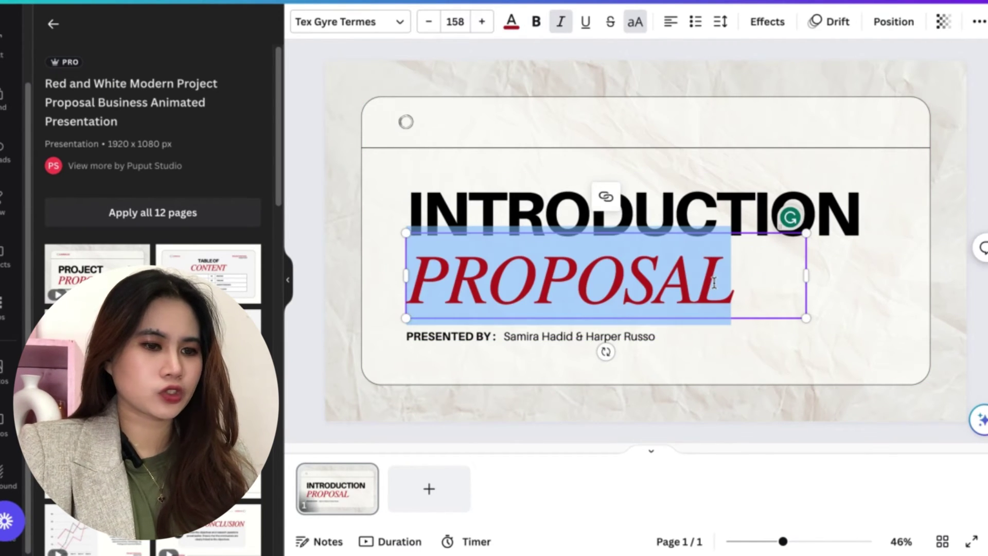
pyautogui.write('TO')
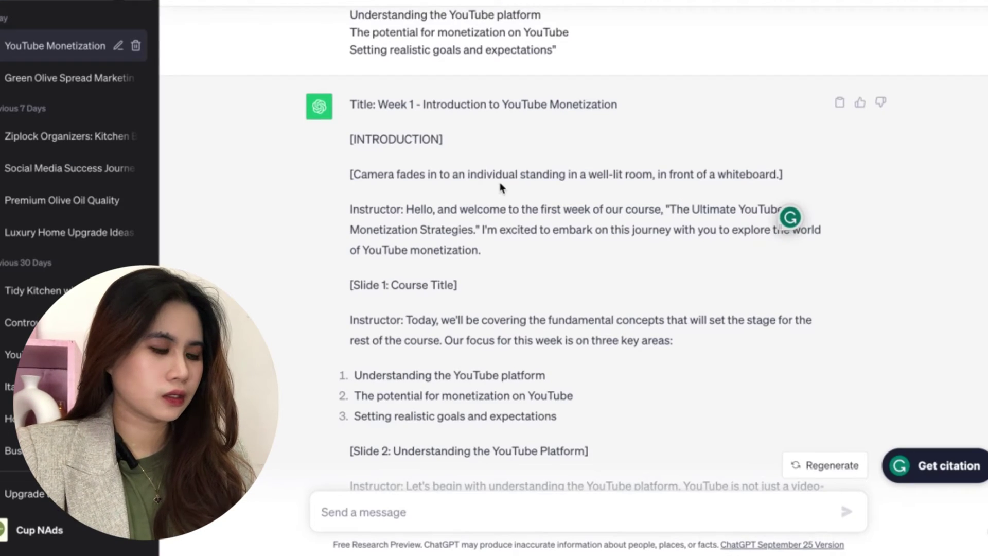
# Step: Paste the ChatGPT course title over TO, set it to size 55, centre-align and centre it
pyautogui.scroll(-1, 501, 185)
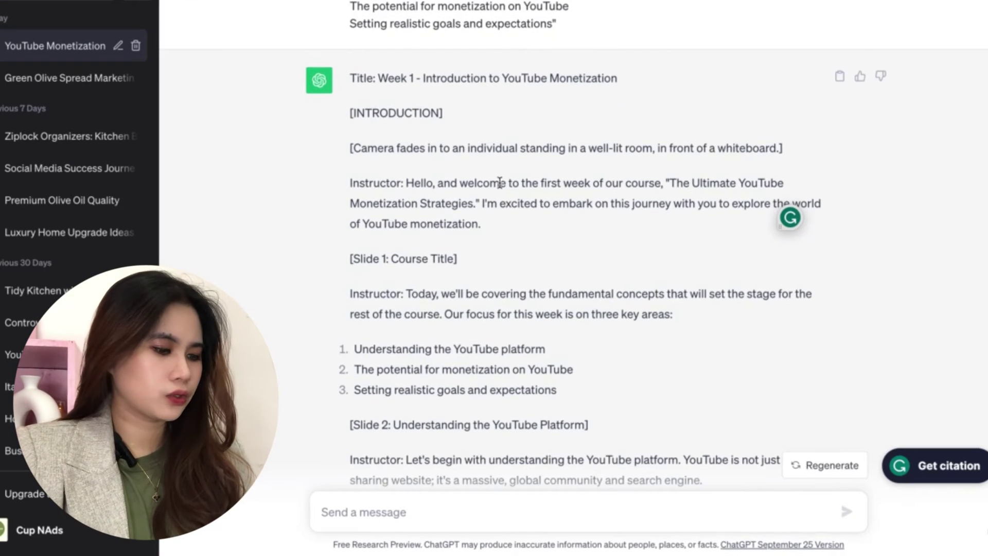
pyautogui.moveTo(671, 180); pyautogui.dragTo(479, 201)
pyautogui.hotkey('ctrl', 'c')
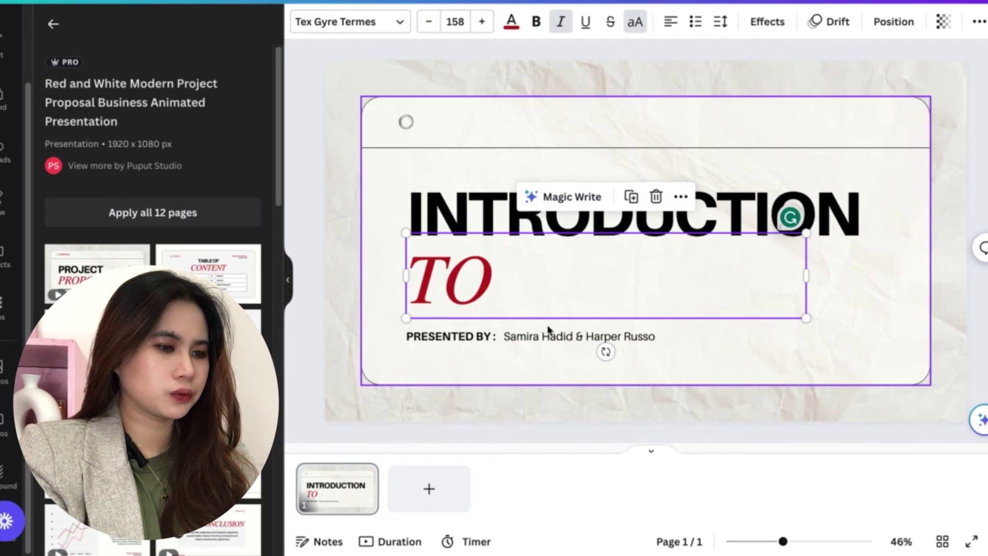
pyautogui.doubleClick(530, 282)
pyautogui.hotkey('ctrl', 'v')
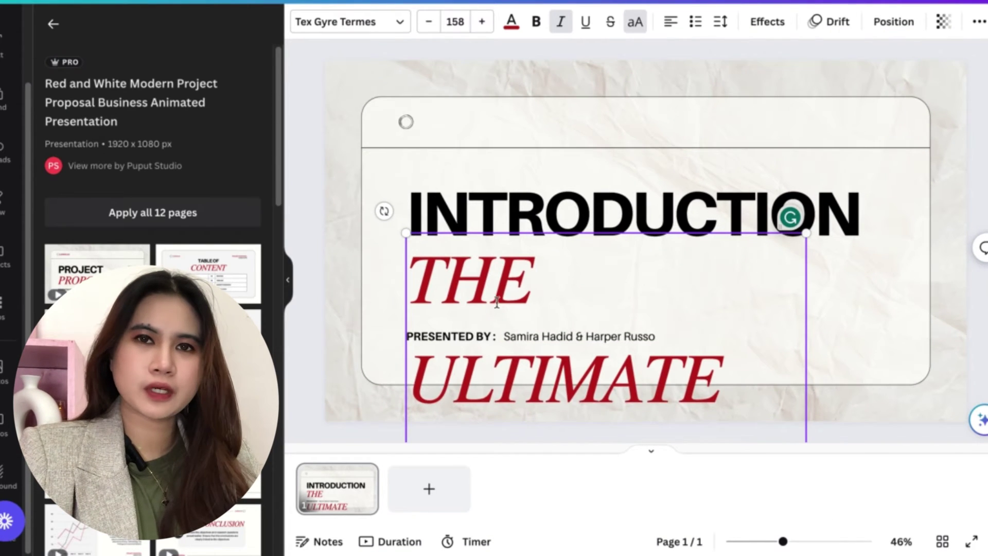
pyautogui.click(455, 22)
pyautogui.write('55')
pyautogui.press('Return')
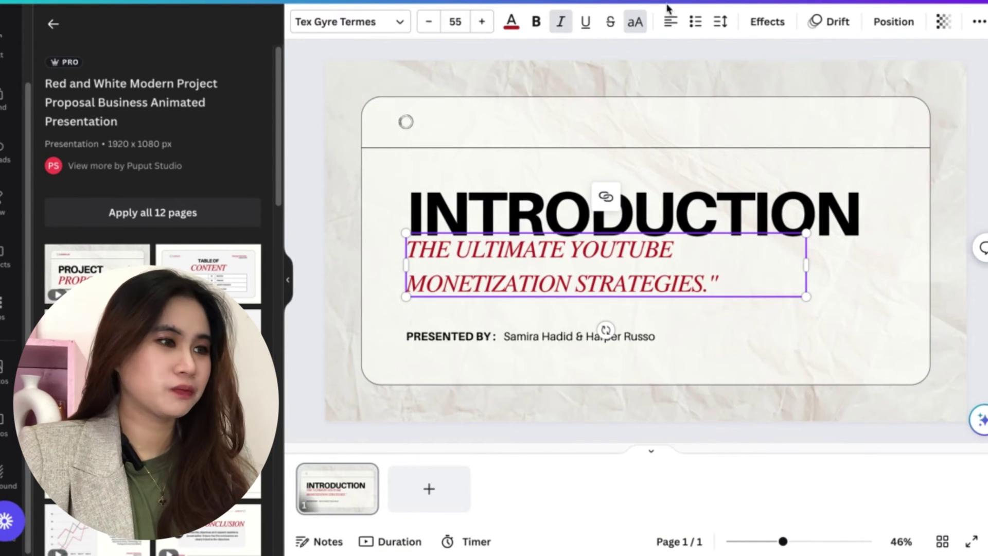
pyautogui.click(670, 21)
pyautogui.moveTo(632, 262); pyautogui.dragTo(672, 279)
# Step: Delete the presenter names, the PRESENTED BY label and the subtitle's stray closing quote
pyautogui.click(579, 336)
pyautogui.press('Delete')
pyautogui.click(451, 336)
pyautogui.press('Delete')
pyautogui.click(590, 337)
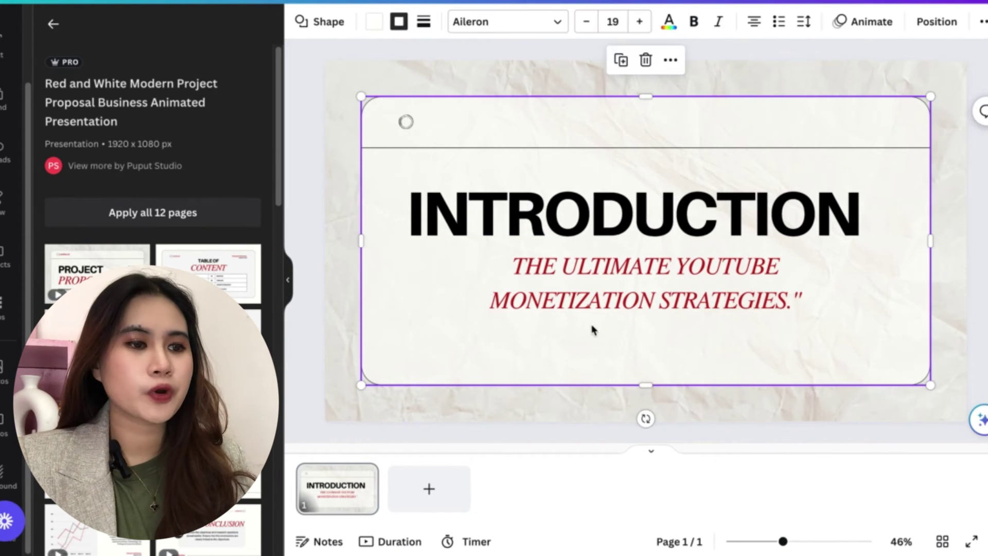
pyautogui.doubleClick(776, 309)
pyautogui.click(805, 300)
pyautogui.press('BackSpace')
pyautogui.press('Escape')
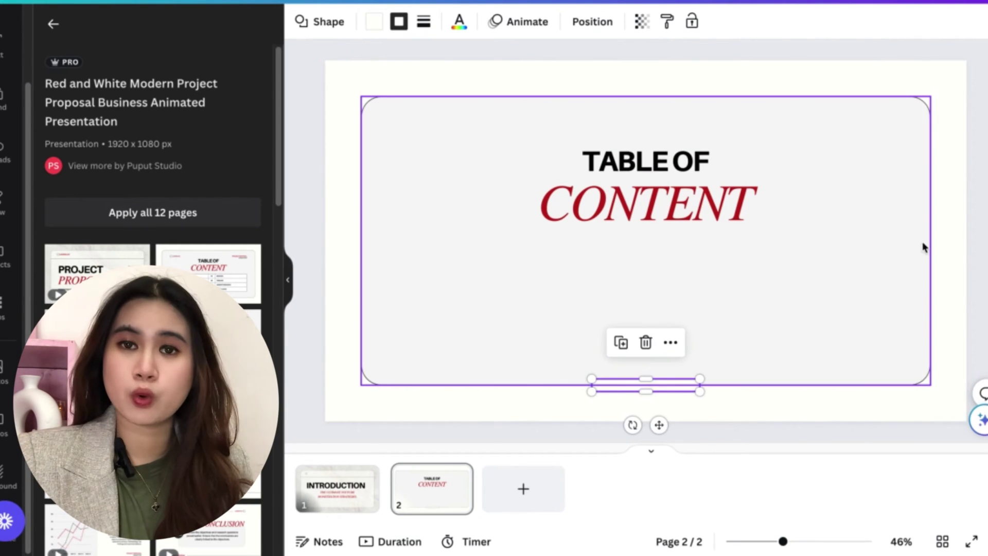
# Step: Paste the three week-one topics onto the TABLE OF CONTENT page as a bulleted list, enlarged and centred
pyautogui.click(948, 226)
pyautogui.write('Understanding the YouTube platform The potential for monetization on YouTube Setting realistic goals and expectations')
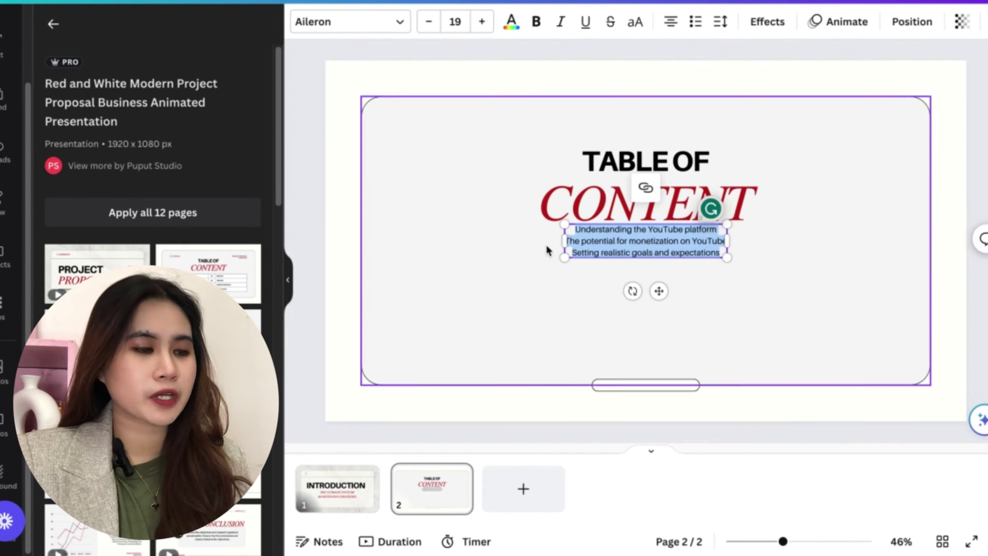
pyautogui.click(695, 21)
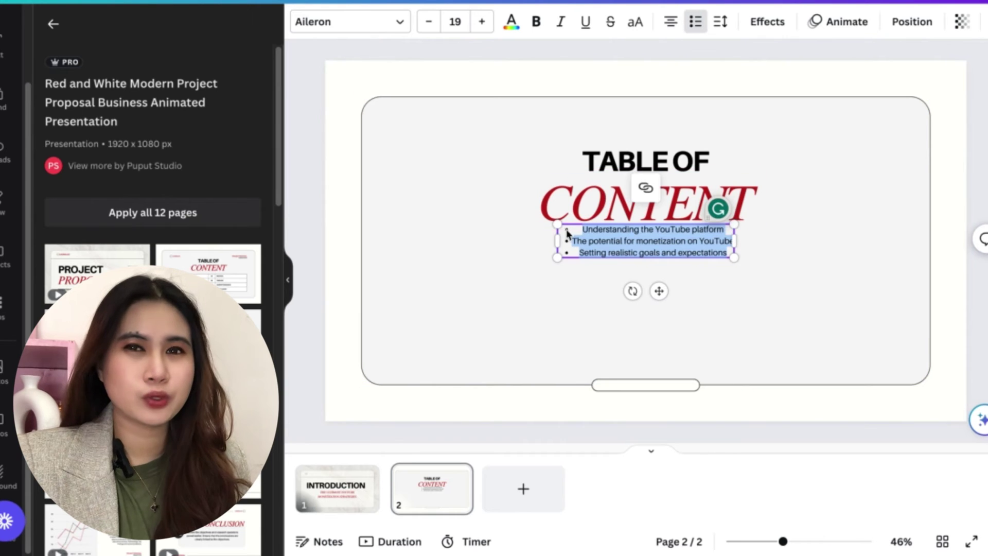
pyautogui.moveTo(565, 225); pyautogui.dragTo(407, 195)
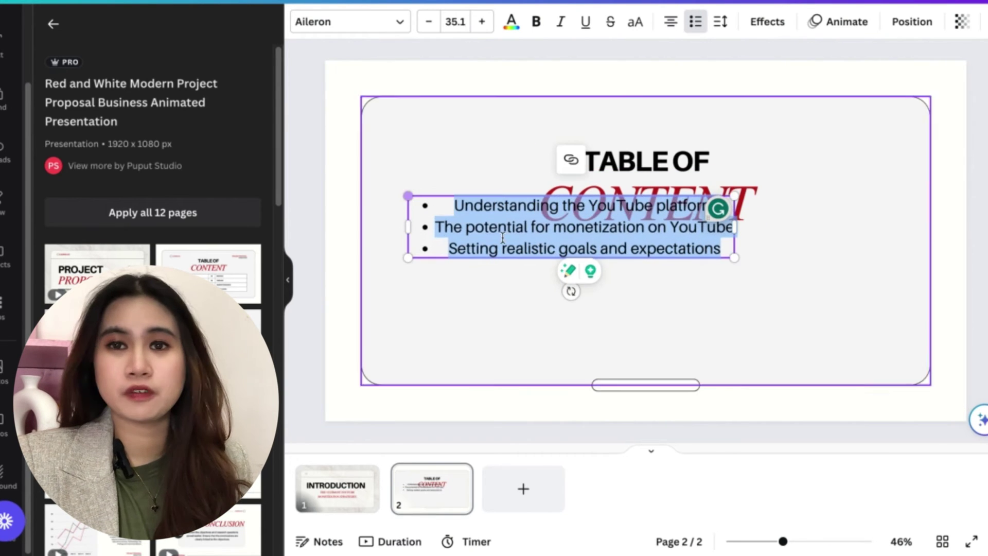
pyautogui.click(794, 267)
pyautogui.moveTo(632, 234); pyautogui.dragTo(702, 287)
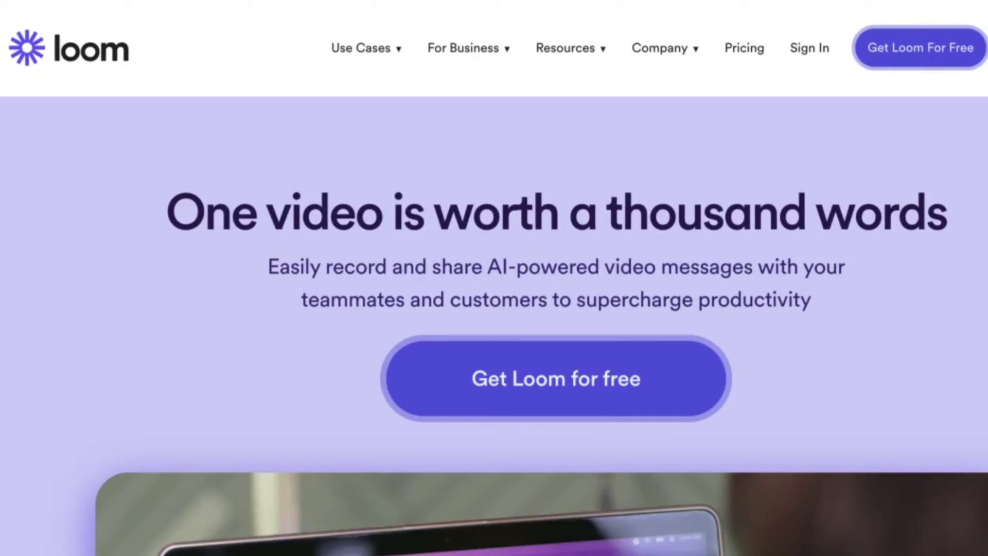
# Step: Scroll down the Loom homepage to the Loom for Enterprise section
pyautogui.scroll(-15, 494, 278)
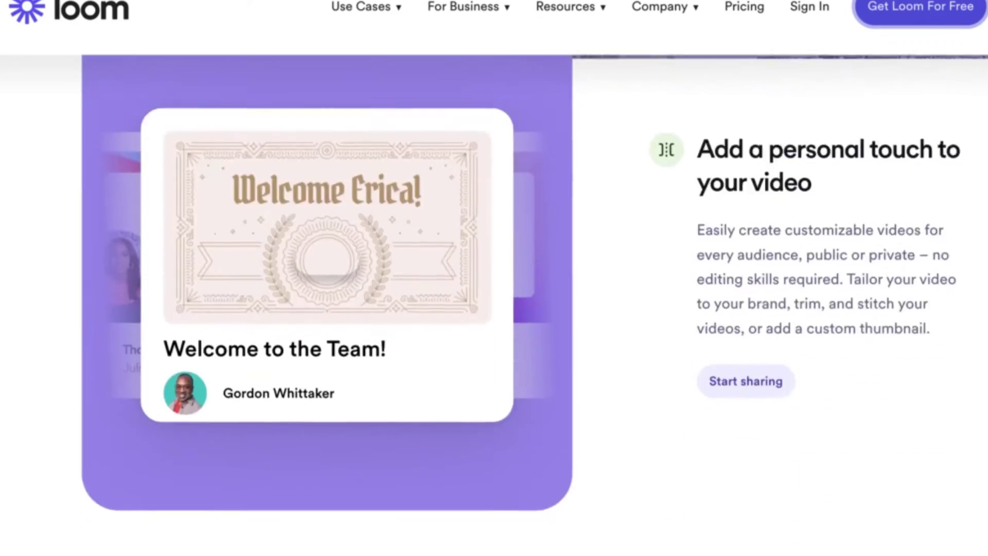
pyautogui.scroll(-20, 494, 278)
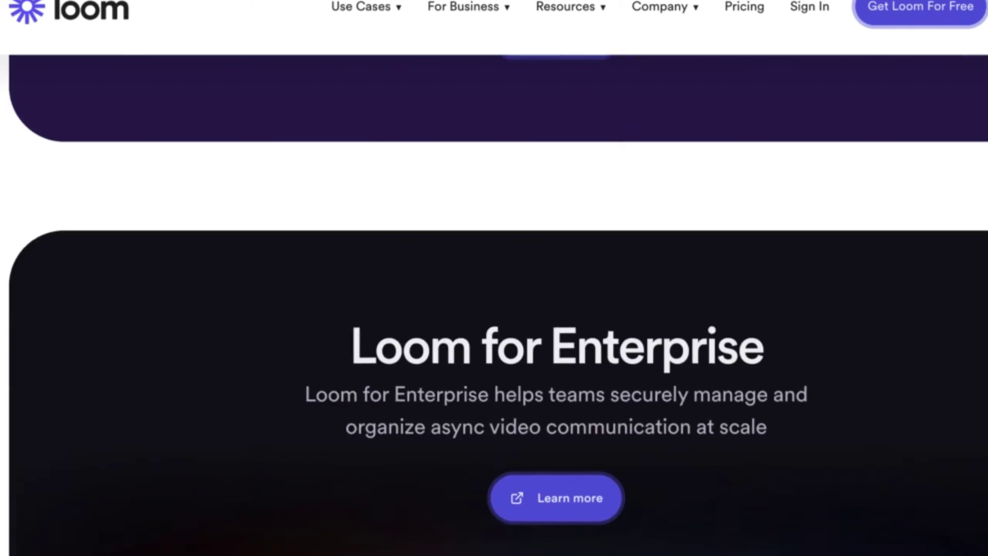
pyautogui.scroll(-3, 494, 278)
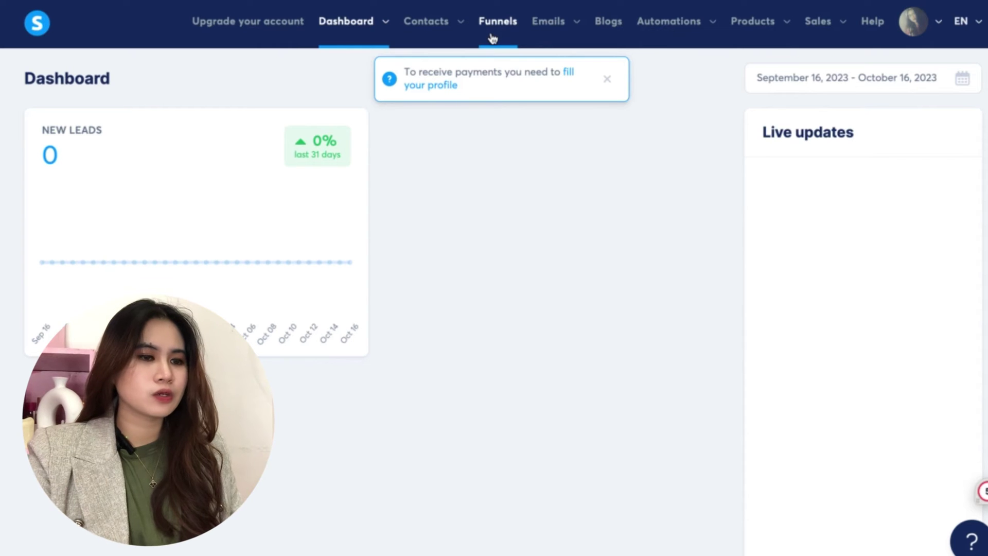
# Step: Go to Products > Courses in the systeme.io top navigation
pyautogui.moveTo(751, 34)
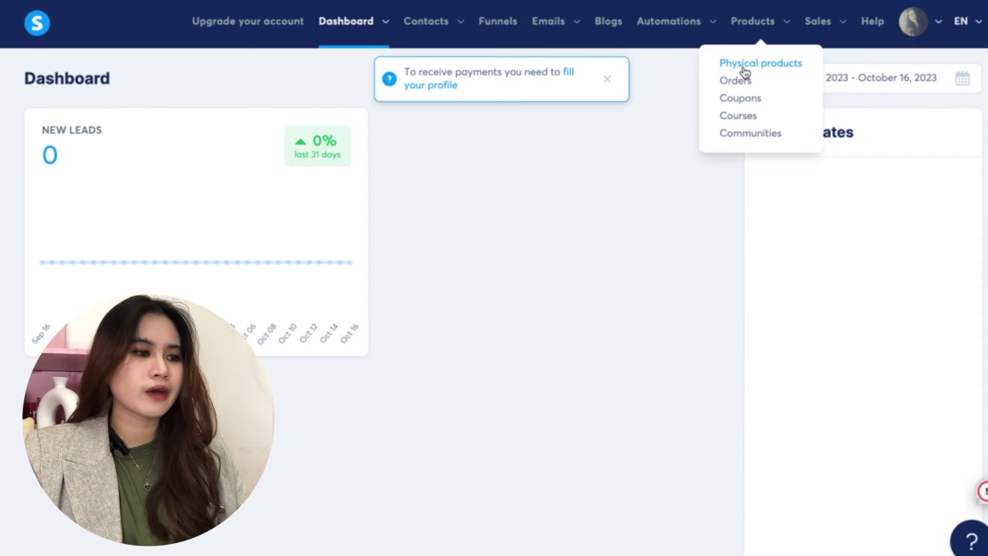
pyautogui.click(752, 121)
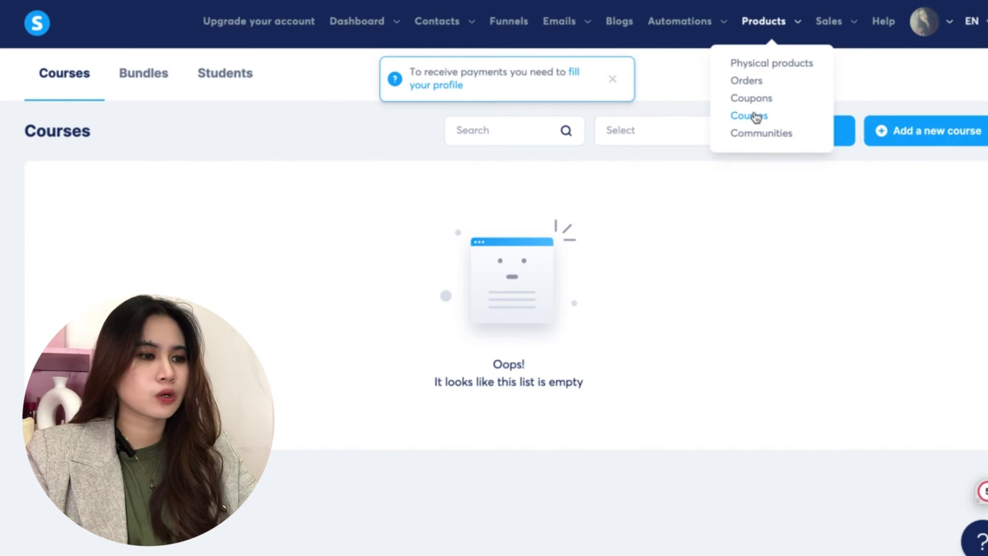
# Step: Start a new course and paste 'The Ultimate YouTube Monetization Strategies' from ChatGPT as its title
pyautogui.click(906, 133)
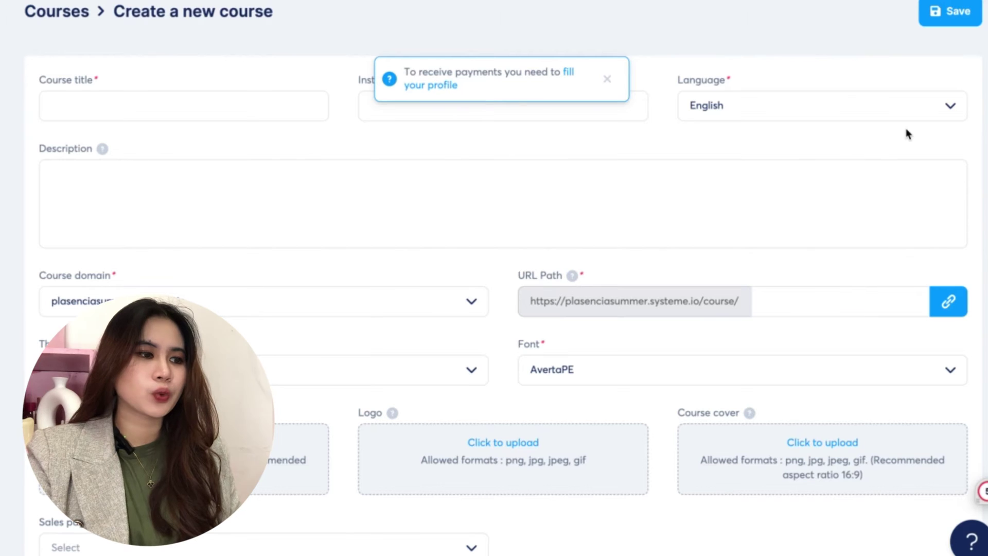
pyautogui.click(608, 79)
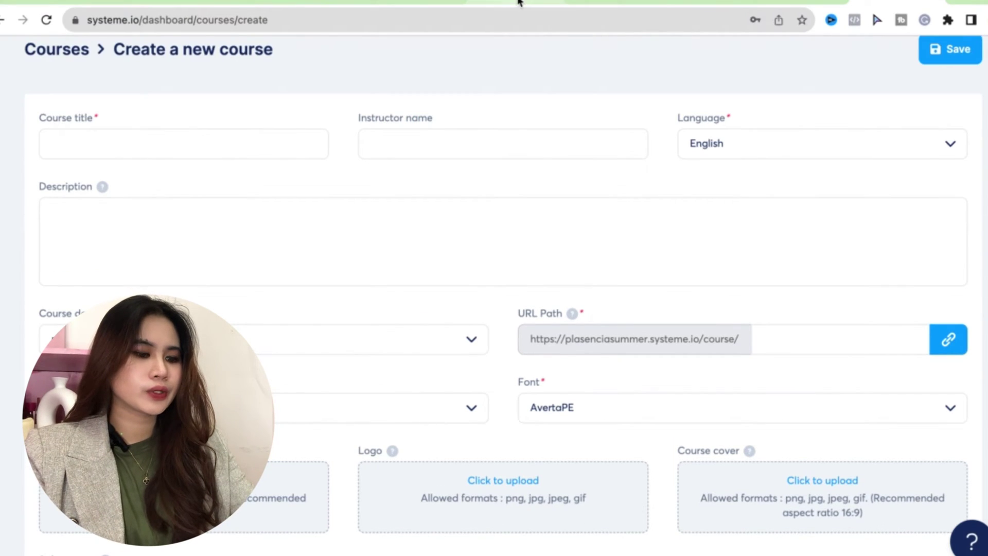
pyautogui.click(520, 2)
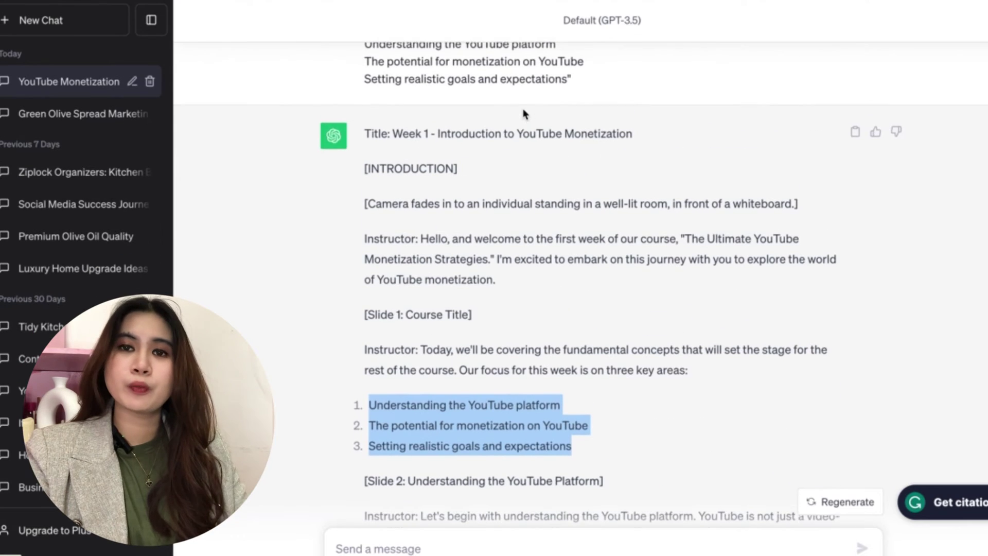
pyautogui.scroll(1, 525, 113)
pyautogui.click(502, 224)
pyautogui.moveTo(686, 245); pyautogui.dragTo(499, 278)
pyautogui.hotkey('ctrl', 'c')
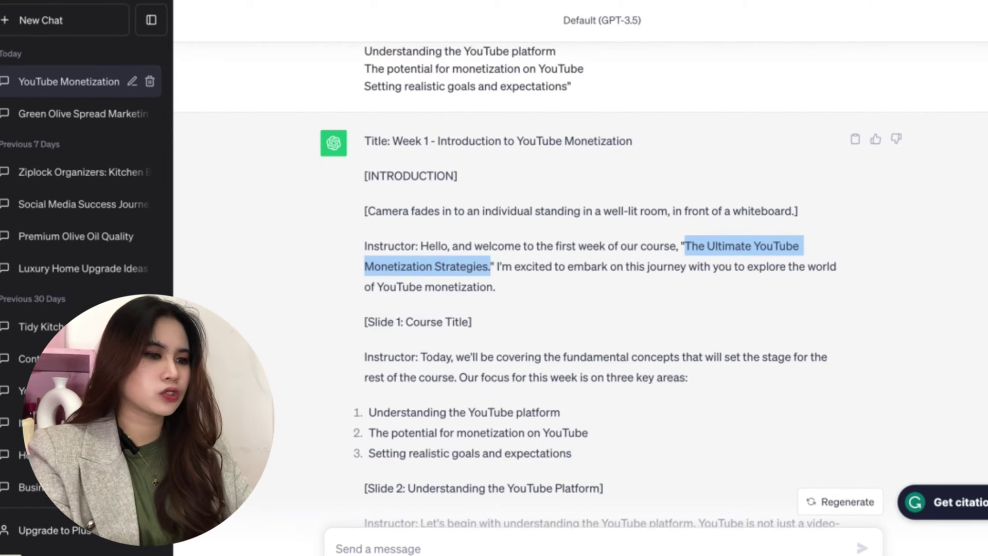
pyautogui.click(882, 4)
pyautogui.click(177, 98)
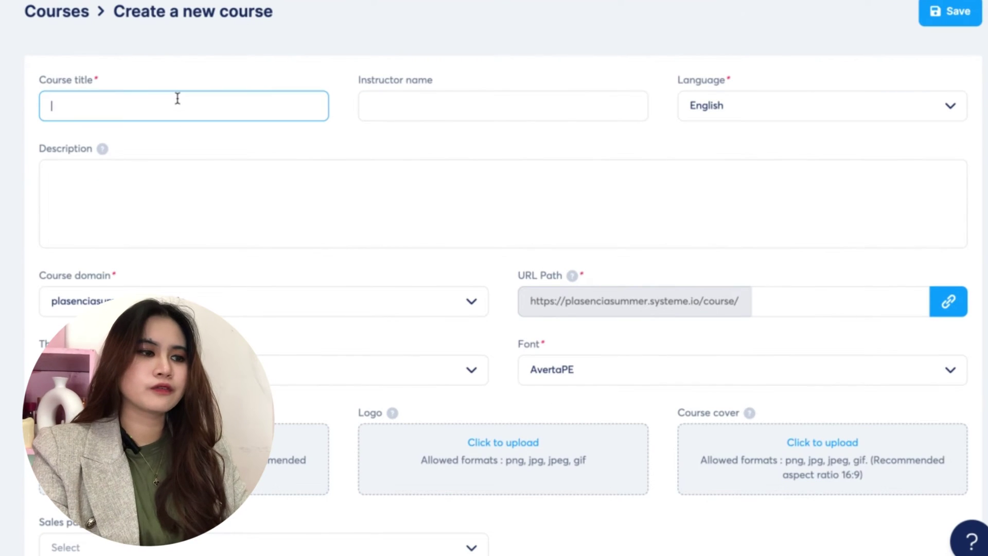
pyautogui.hotkey('ctrl', 'v')
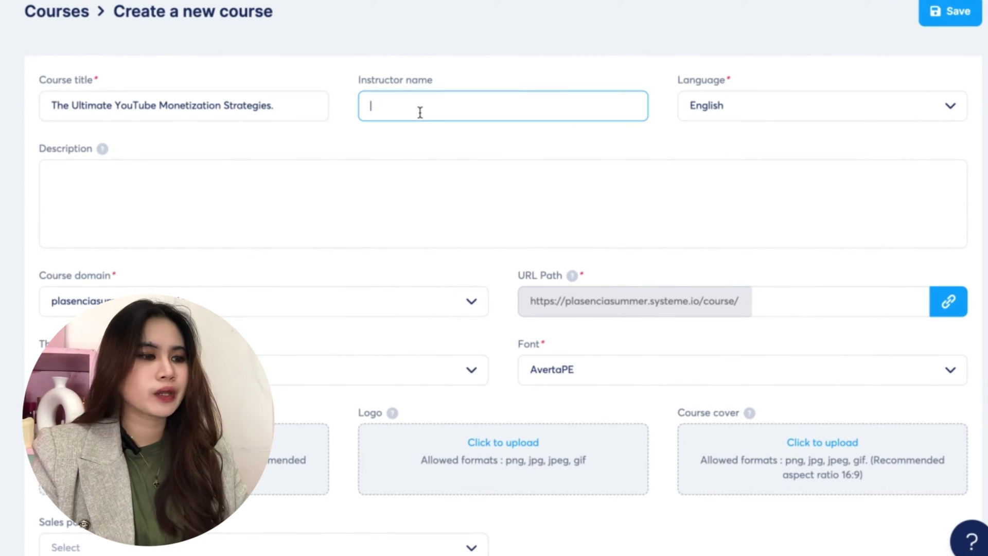
# Step: Fill in the instructor name and paste the ChatGPT-written course description
pyautogui.click(421, 111)
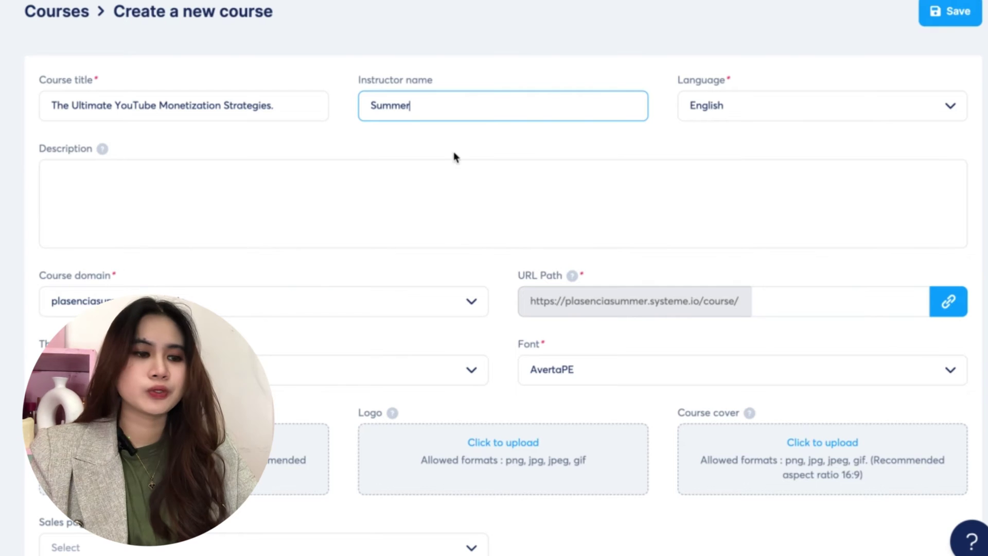
pyautogui.click(456, 192)
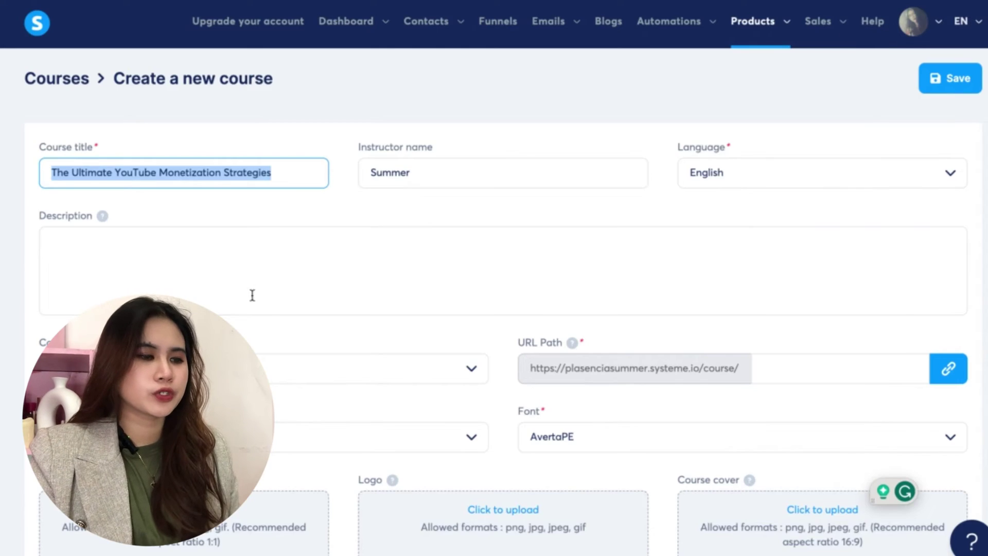
pyautogui.click(253, 249)
pyautogui.write('Unlock the full potential of your YouTube channel and turn your passion into a profit with "The Ultimate YouTube Monetization Strategies" course. Whether you\'re a budding content creator or have an established channel, this course is your roadmap to mastering diverse monetization avenues on YouTube. Discover how to optimize ad revenue, leverage affiliate marketing, secure sponsorships, sell merchandise, create exclusive content for channel members, and explore the future of YouTube monetization. Join us on a transformative journey to not only grow your audience but also maximize your earnings on the world\'s second-largest search engine.')
pyautogui.scroll(-1, 319, 262)
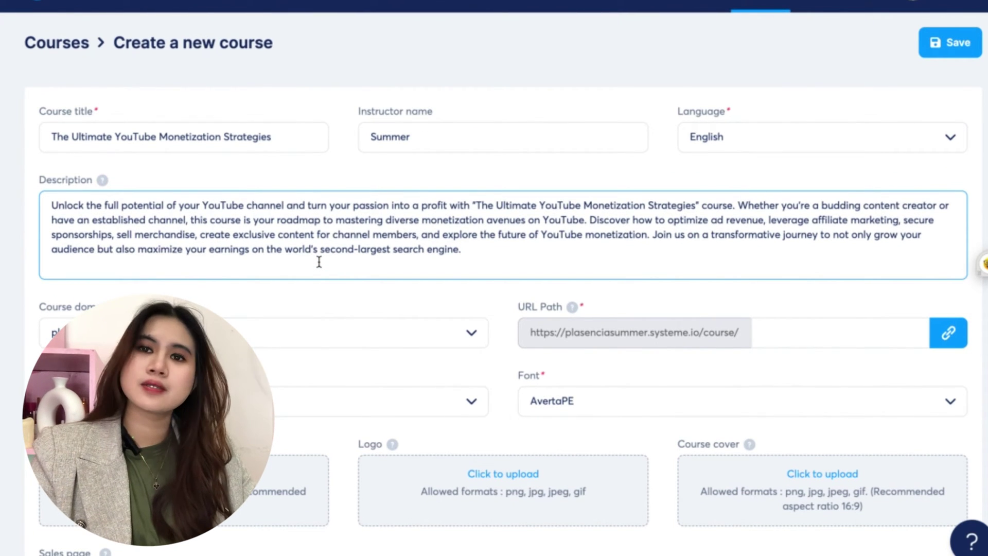
# Step: Choose Anaheim as the course font, leaving the sales page choice unset
pyautogui.scroll(-2, 319, 262)
pyautogui.click(576, 321)
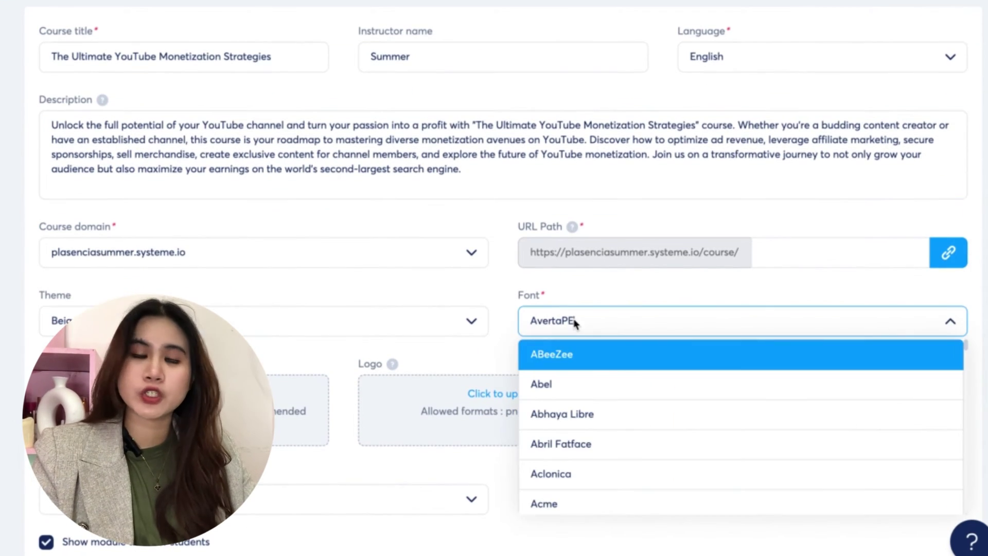
pyautogui.scroll(-8, 621, 438)
pyautogui.scroll(-5, 622, 437)
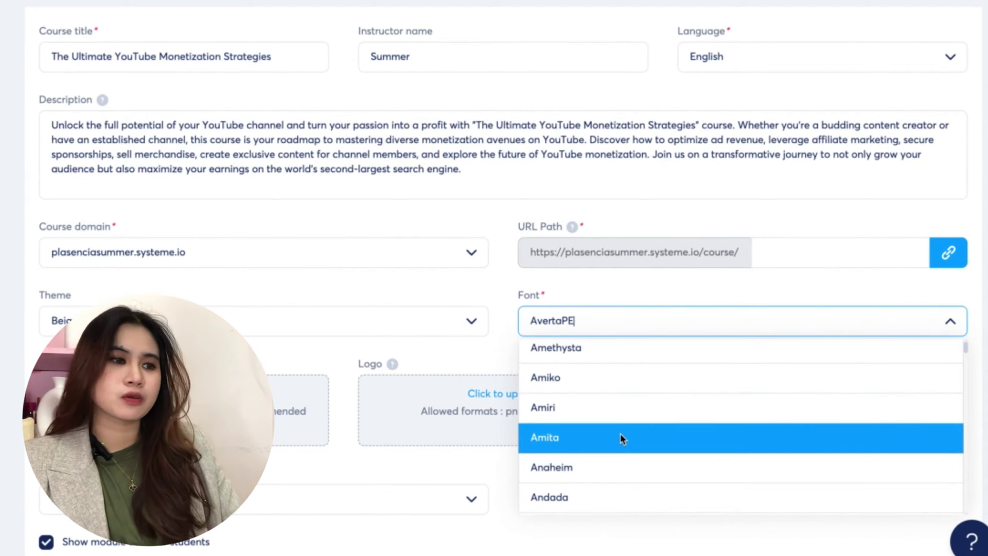
pyautogui.click(618, 465)
pyautogui.scroll(-2, 515, 433)
pyautogui.click(466, 432)
pyautogui.click(467, 433)
pyautogui.moveTo(259, 405)
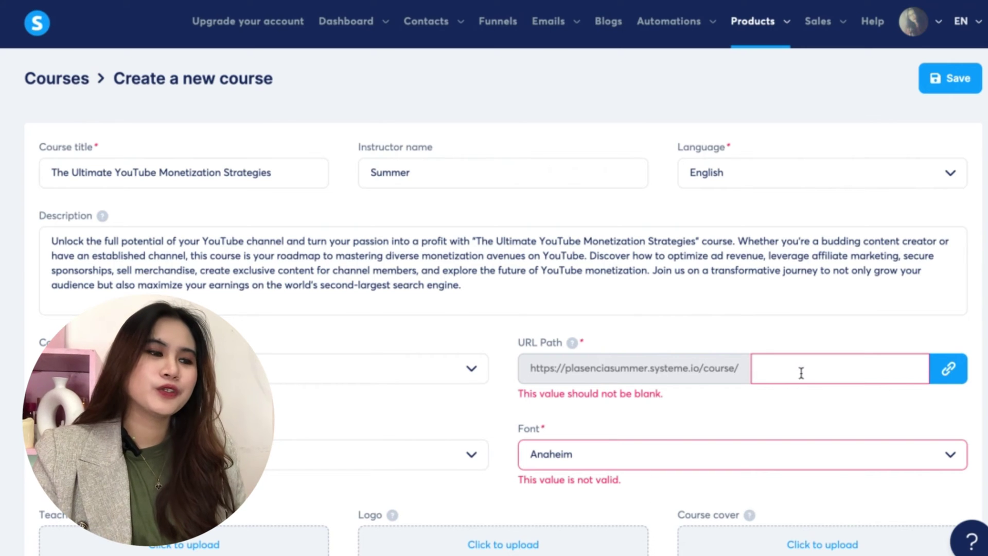
# Step: Enter youtubemonetization as the URL path, re-pick Anaheim as font, and save the course
pyautogui.click(802, 373)
pyautogui.scroll(-2, 805, 370)
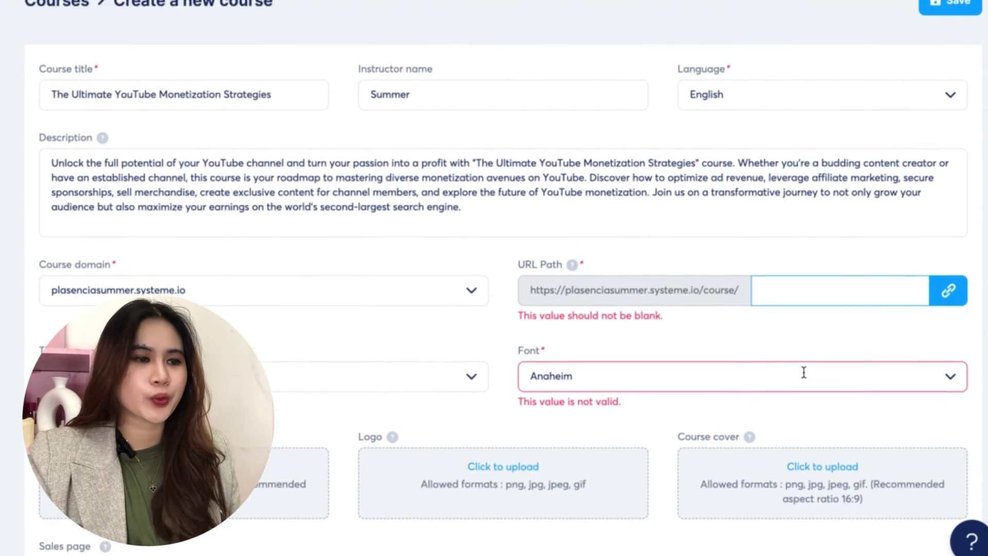
pyautogui.press('Tab')
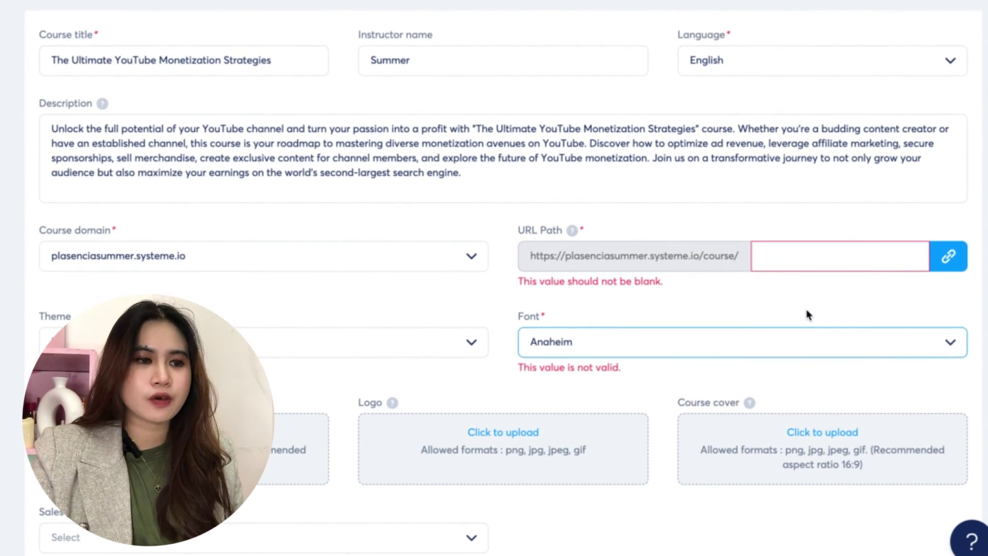
pyautogui.press('BackSpace')
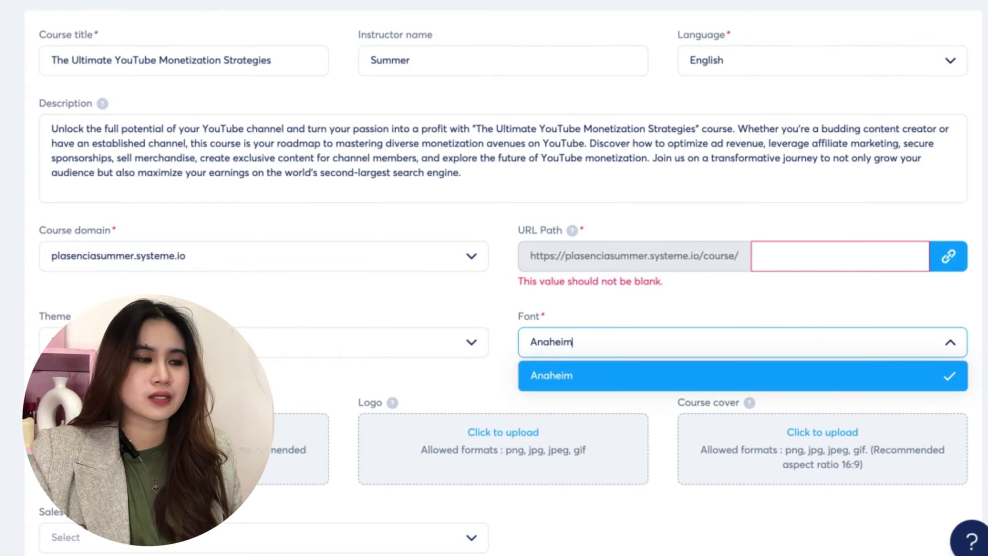
pyautogui.click(739, 378)
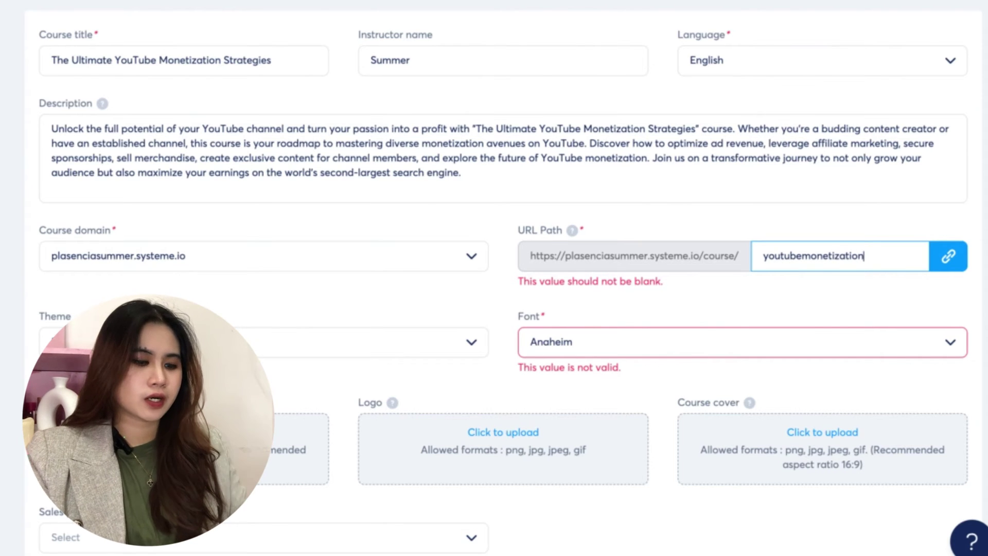
pyautogui.scroll(3, 494, 278)
pyautogui.scroll(-3, 985, 222)
pyautogui.scroll(3, 985, 222)
pyautogui.click(952, 80)
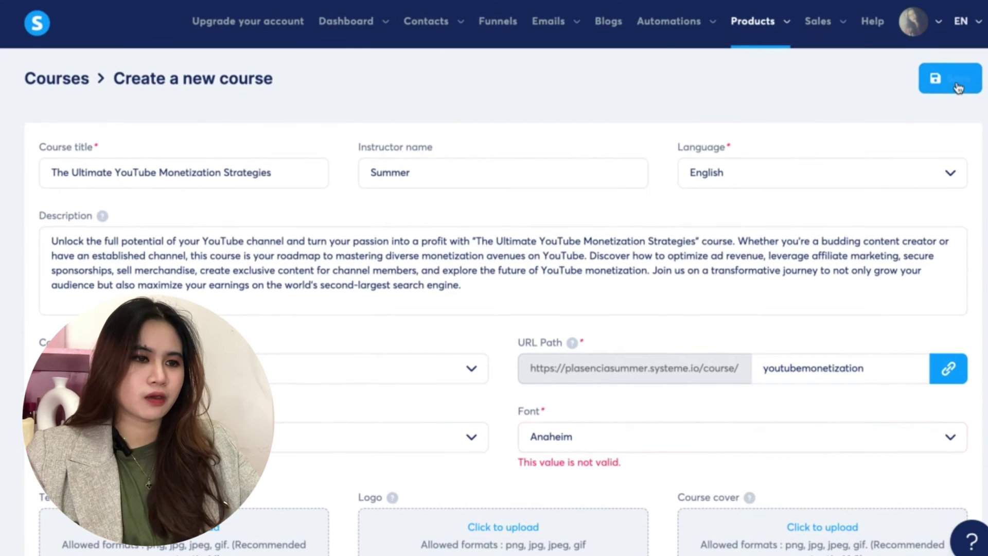
# Step: Switch the course font to Amita and save again
pyautogui.click(558, 439)
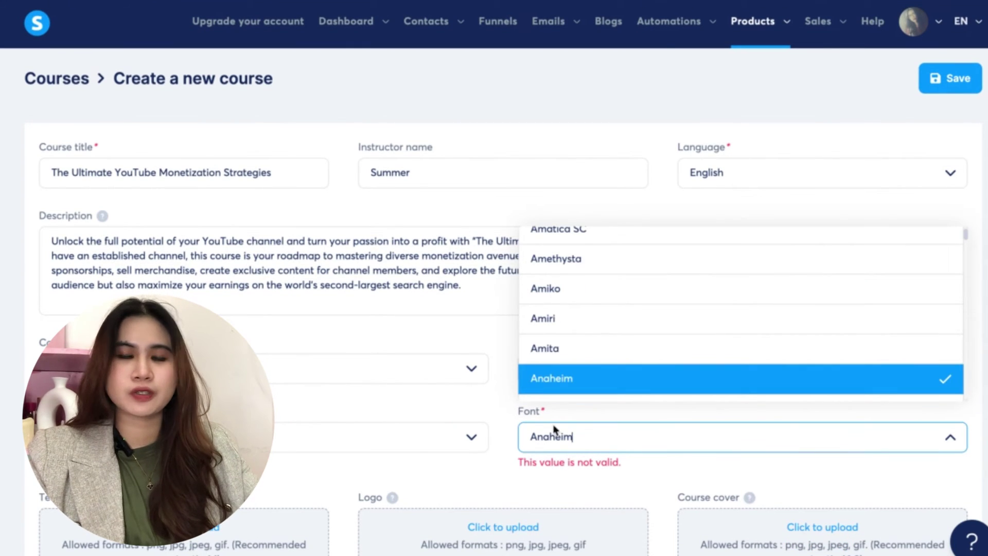
pyautogui.click(566, 345)
pyautogui.click(933, 78)
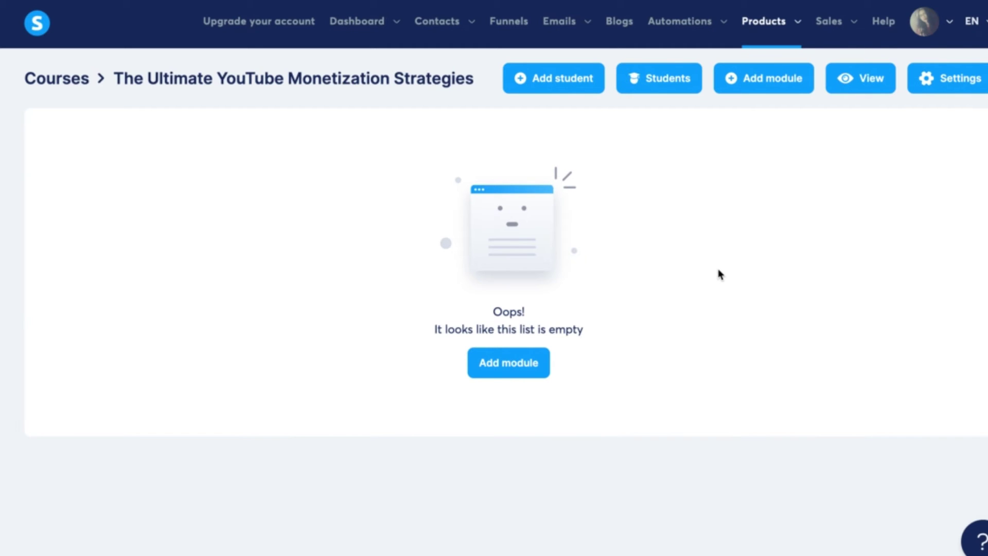
# Step: Add a course module named 'Lesson 1: Introduction'
pyautogui.click(520, 371)
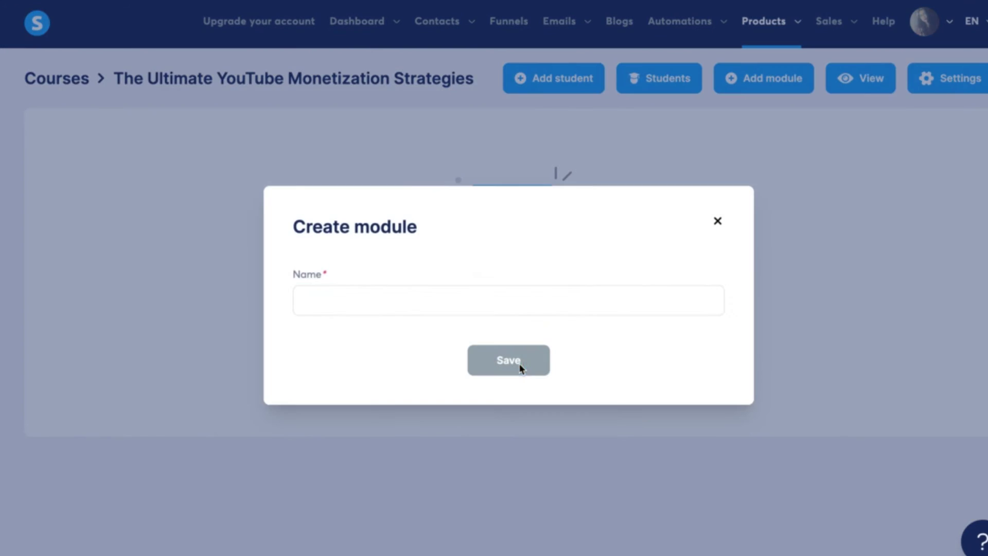
pyautogui.click(438, 306)
pyautogui.write('Le')
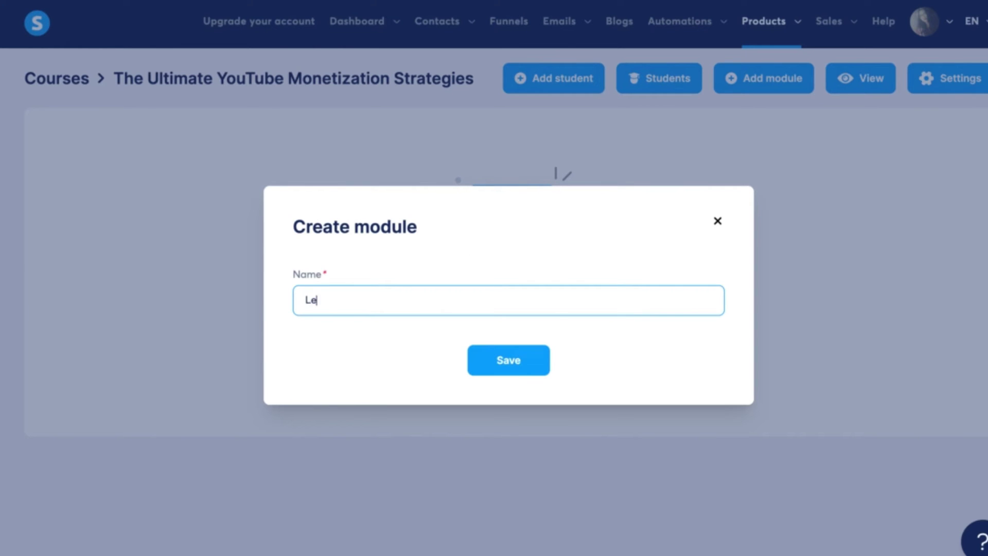
pyautogui.write('sson 1: Introduction')
pyautogui.press('Return')
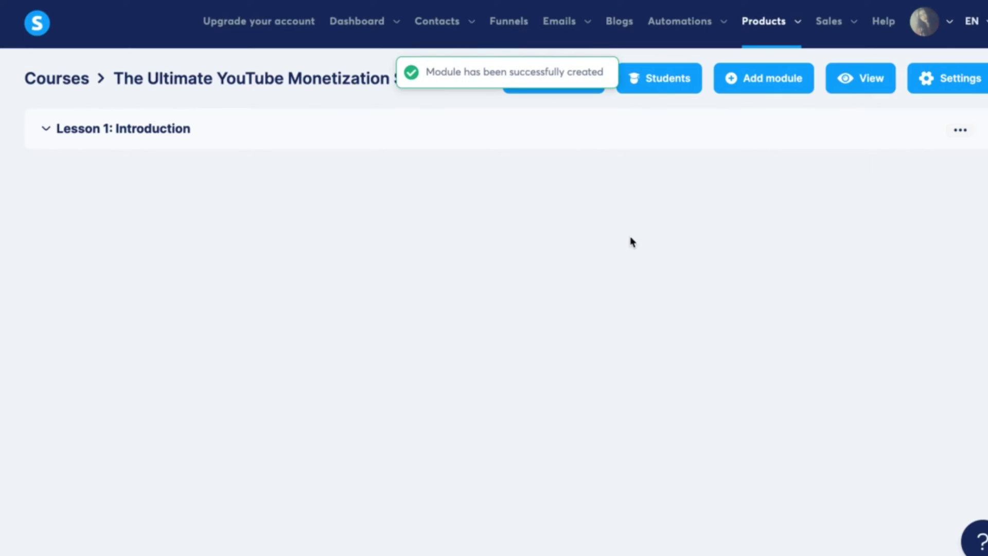
# Step: Expand the Lesson 1 module and start adding a lecture to it
pyautogui.click(39, 135)
pyautogui.click(525, 183)
pyautogui.scroll(-4, 635, 370)
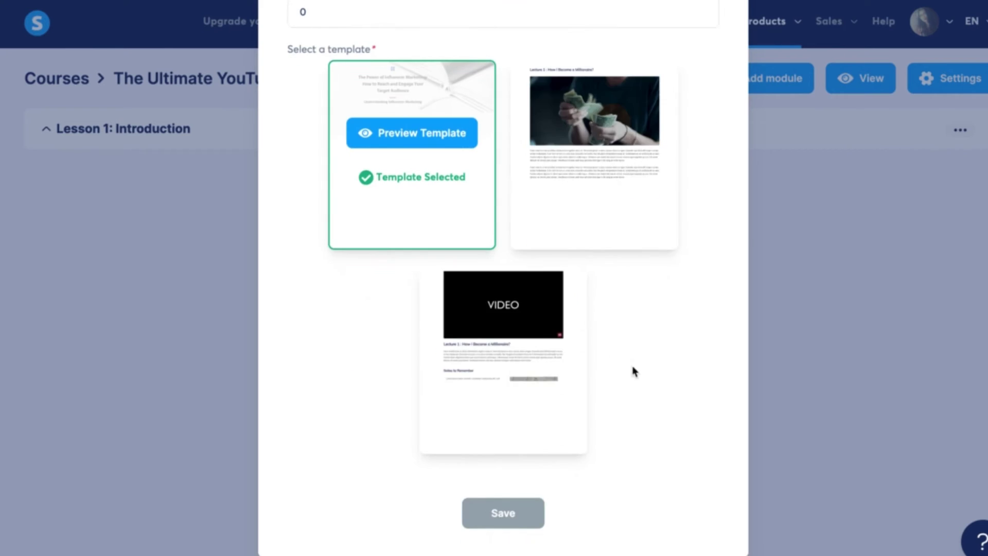
pyautogui.scroll(4, 515, 258)
pyautogui.click(358, 160)
pyautogui.scroll(-4, 561, 283)
pyautogui.scroll(4, 567, 284)
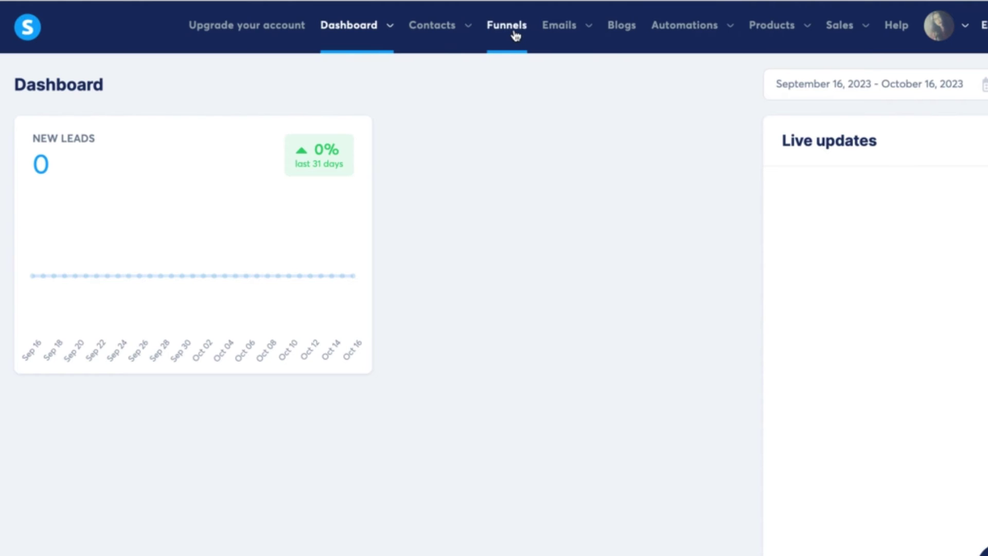
# Step: Start a new funnel from the Funnels list and name it 'YouTube Course'
pyautogui.click(516, 34)
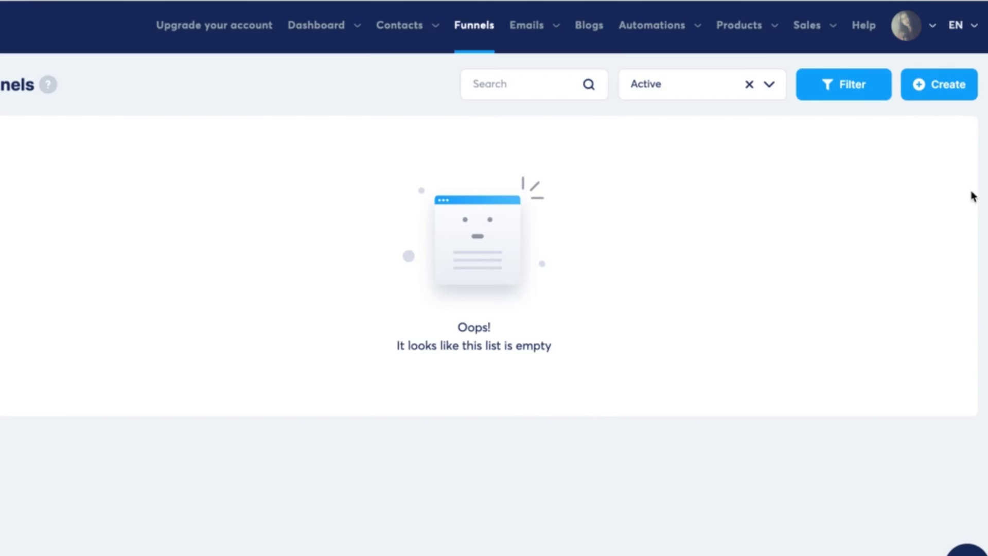
pyautogui.click(939, 83)
pyautogui.click(329, 170)
pyautogui.write('YoutuBE')
pyautogui.press('BackSpace')
pyautogui.press('BackSpace')
pyautogui.press('BackSpace')
pyautogui.press('BackSpace')
pyautogui.press('BackSpace')
pyautogui.press('BackSpace')
pyautogui.press('BackSpace')
pyautogui.write('YouTube Course')
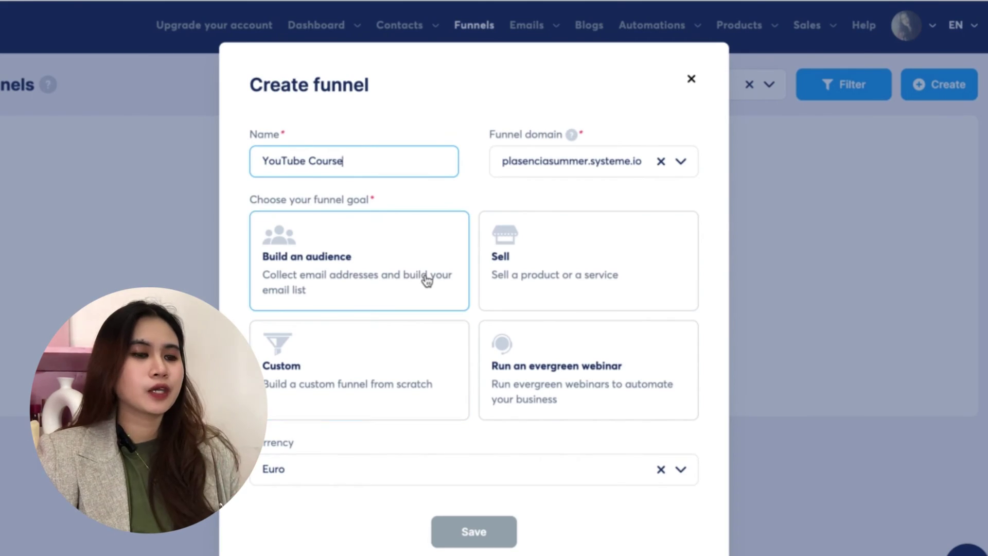
# Step: Choose the Sell goal for the funnel and save it
pyautogui.click(411, 298)
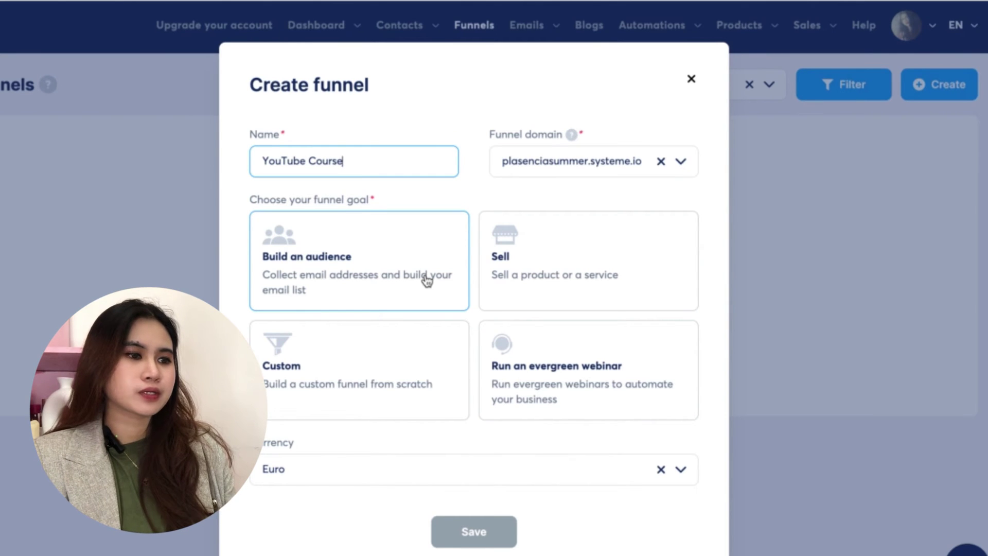
pyautogui.click(490, 286)
pyautogui.click(360, 387)
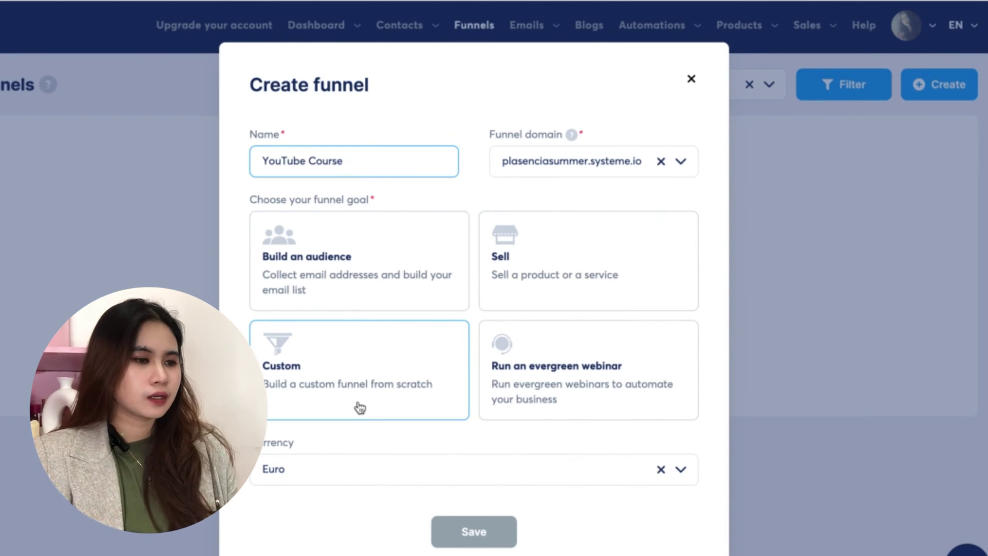
pyautogui.click(555, 391)
pyautogui.click(464, 263)
pyautogui.click(596, 268)
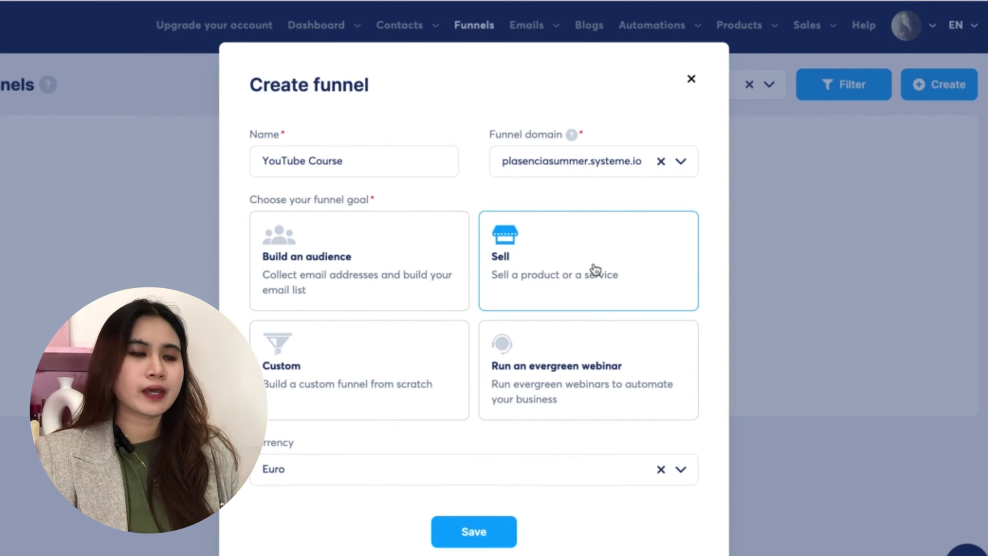
pyautogui.click(479, 532)
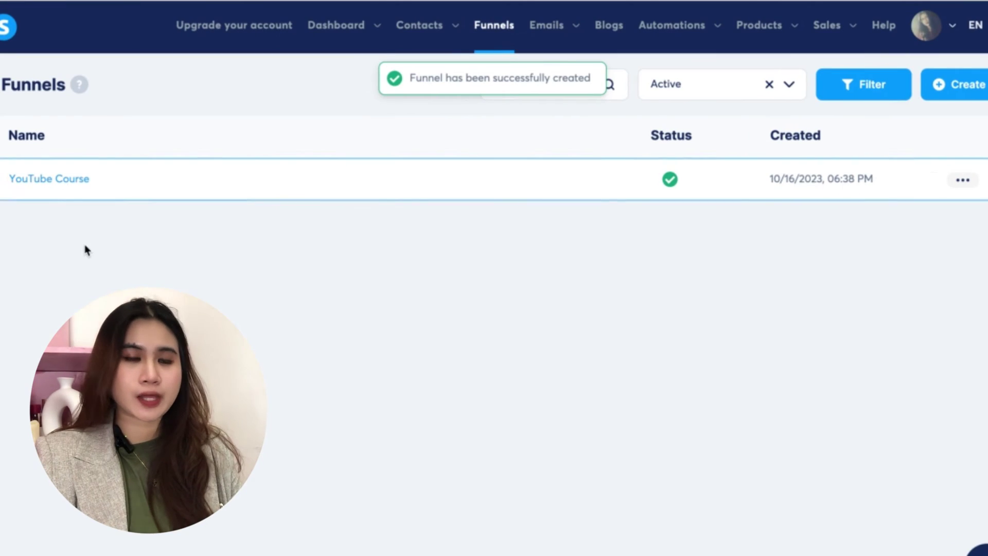
# Step: Open the YouTube Course funnel and select the Confirm and pay template for its Order Form step
pyautogui.click(79, 183)
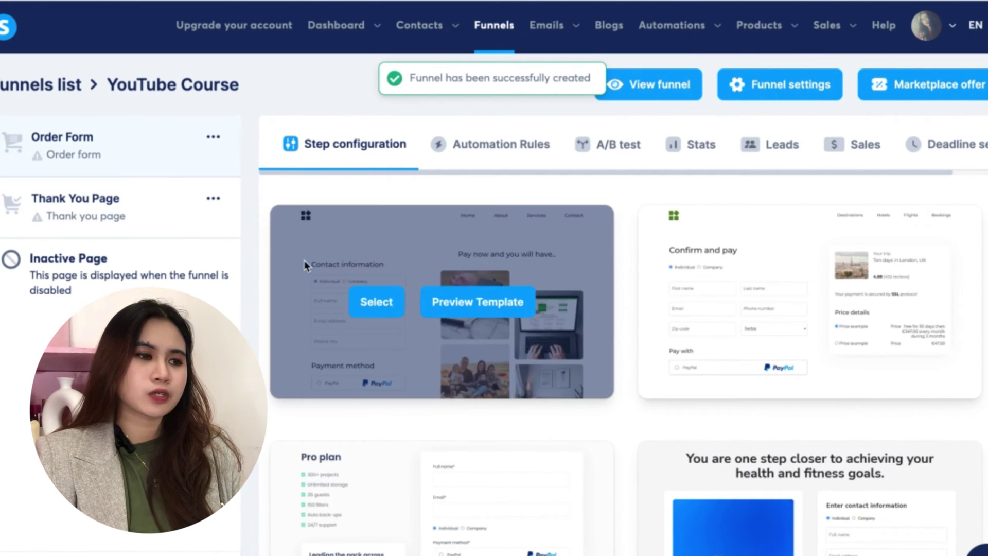
pyautogui.click(212, 137)
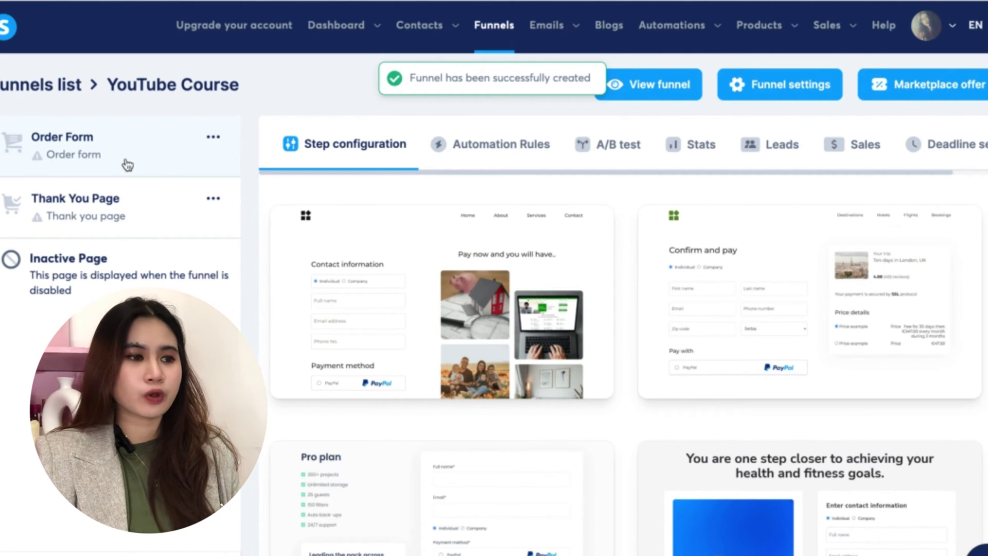
pyautogui.scroll(-15, 657, 279)
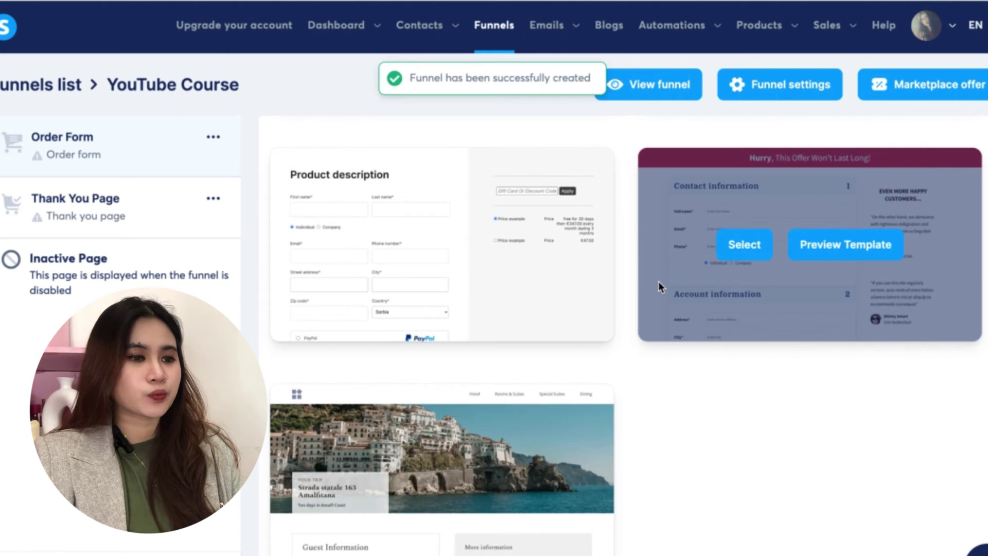
pyautogui.scroll(10, 659, 281)
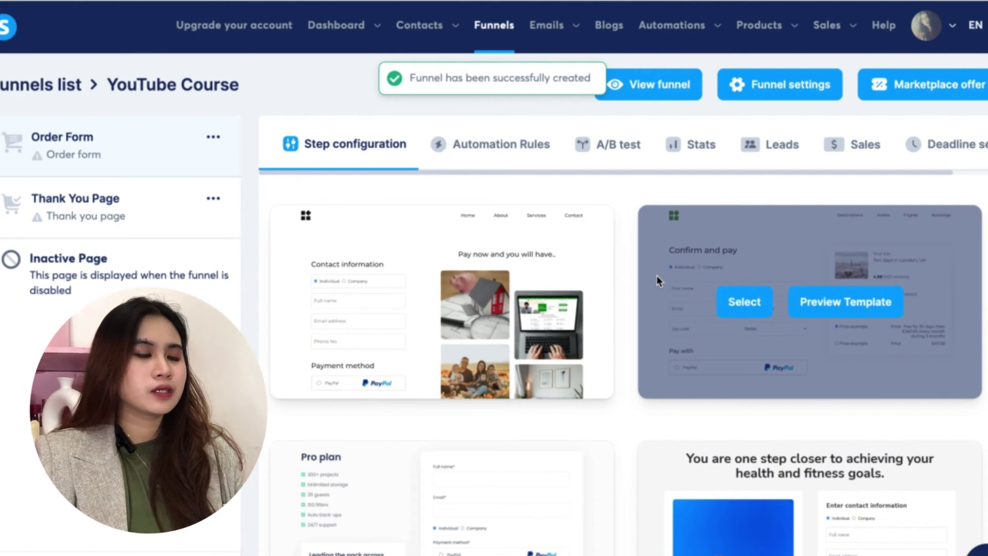
pyautogui.click(748, 312)
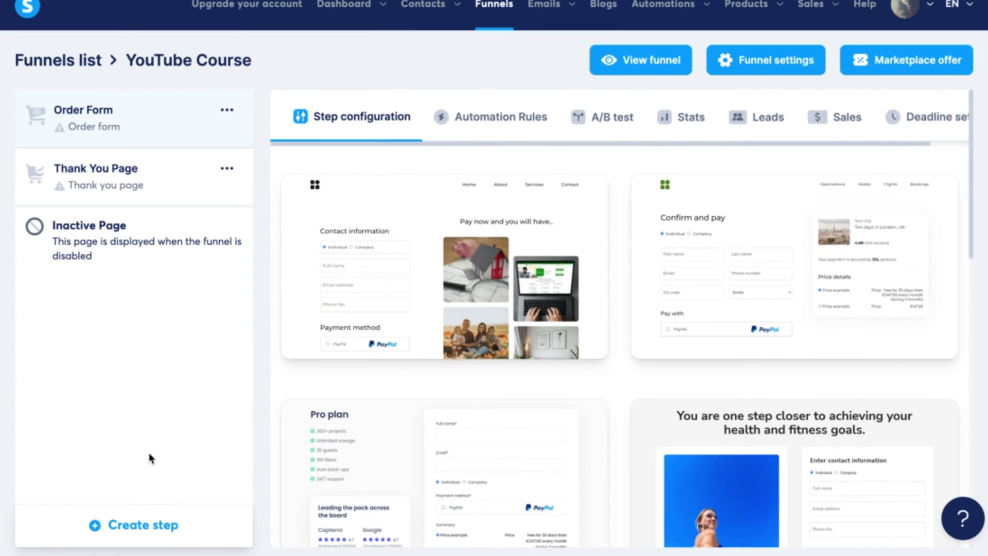
# Step: Add a funnel step named 'Sign up page' with the Squeeze page type
pyautogui.click(135, 525)
pyautogui.click(368, 249)
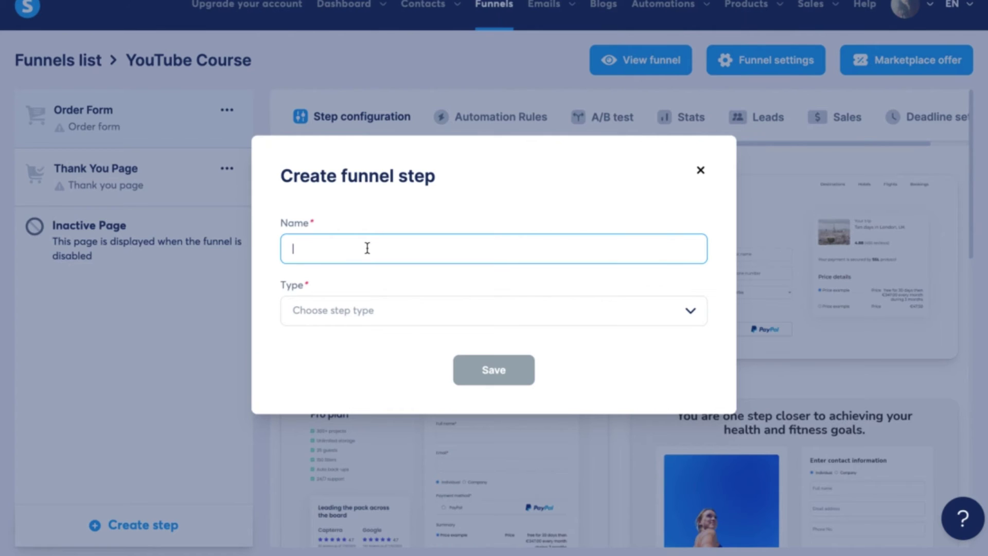
pyautogui.hotkey('ctrl', 'a')
pyautogui.write('Sign up page')
pyautogui.click(403, 314)
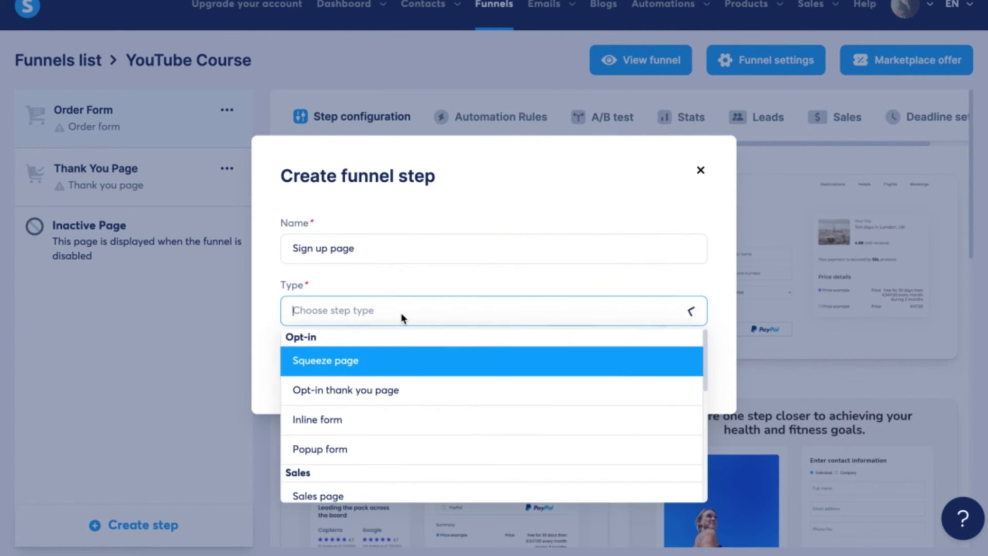
pyautogui.click(426, 304)
pyautogui.click(426, 310)
pyautogui.click(325, 361)
pyautogui.click(492, 369)
# Step: Apply the 'Build your business with our product' template and open the page in the editor
pyautogui.scroll(-3, 728, 339)
pyautogui.scroll(-10, 727, 338)
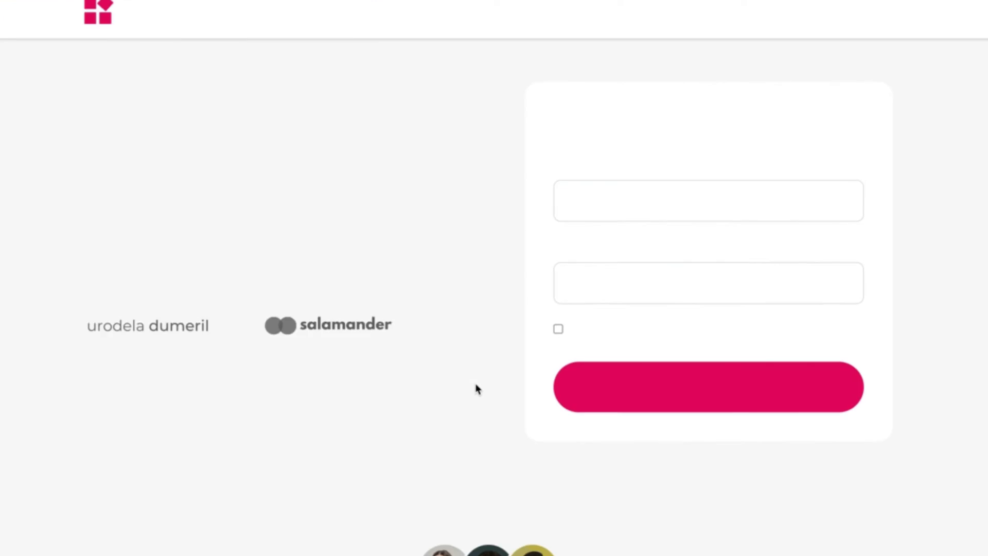
pyautogui.scroll(-10, 476, 388)
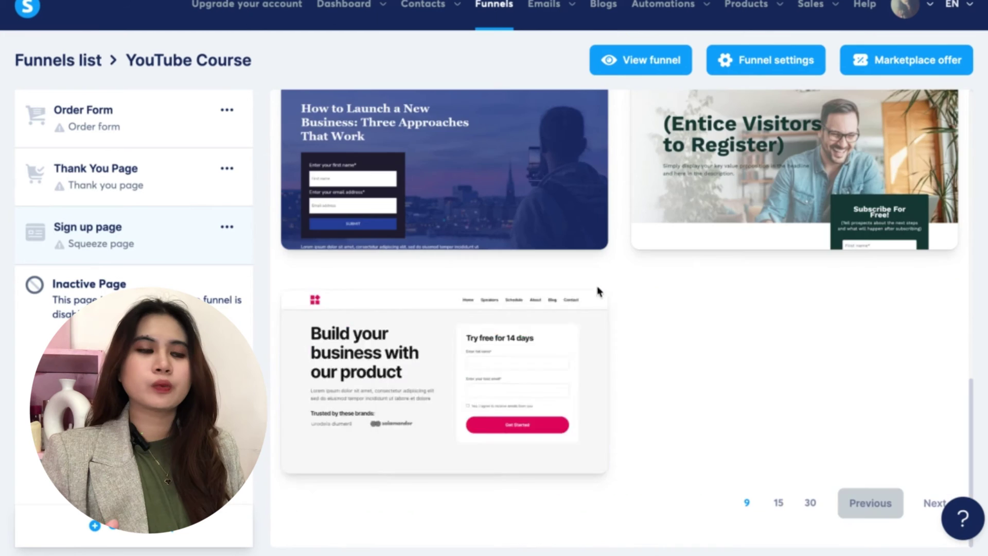
pyautogui.click(389, 381)
pyautogui.click(882, 278)
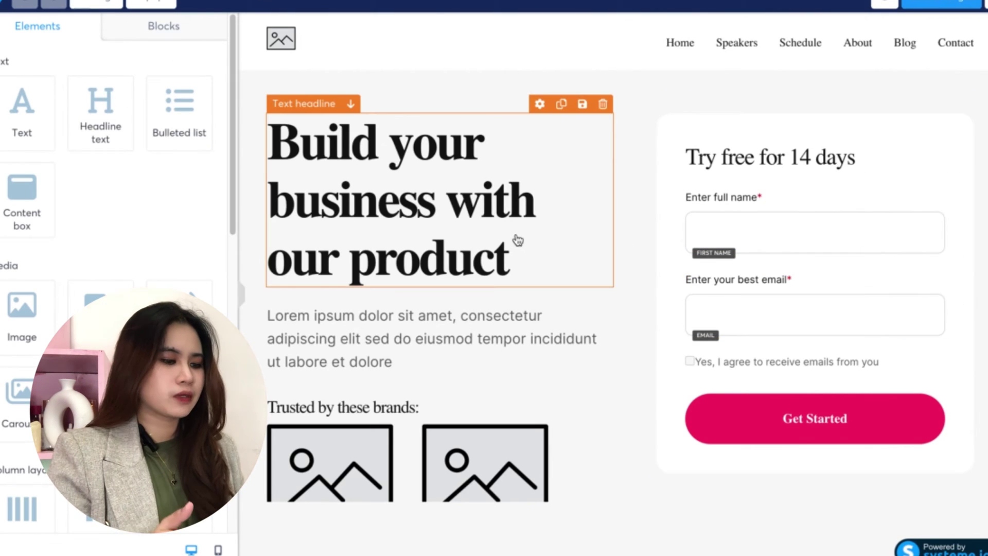
# Step: Replace the main headline with 'The Ultimate YouTube Monetization Strategies Course'
pyautogui.click(518, 240)
pyautogui.hotkey('ctrl', 'a')
pyautogui.write('The Ultimate YouTube Monetization St')
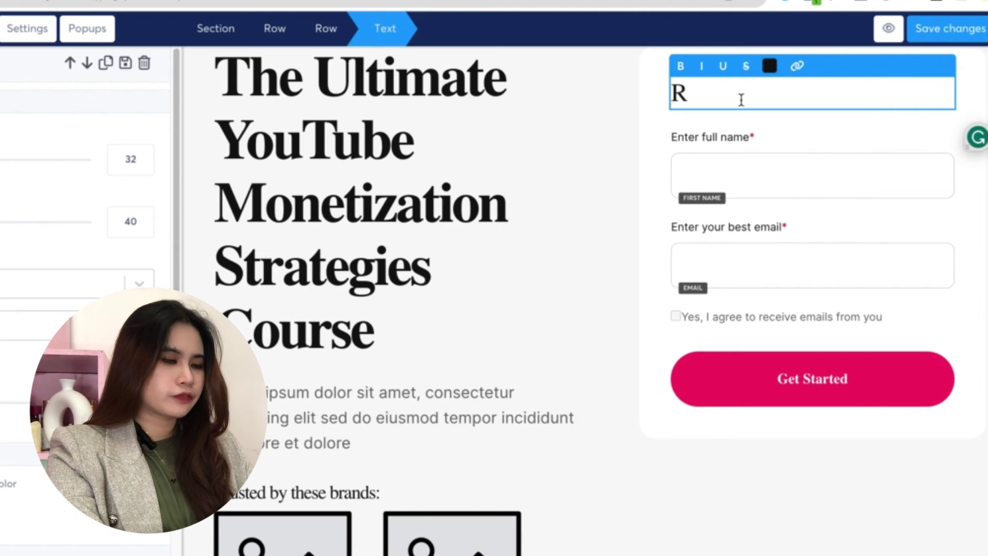
# Step: Set the form title to 'Ready to monetize your FREE content on YouTube?' with 'Sign up below' beneath
pyautogui.write('eady ')
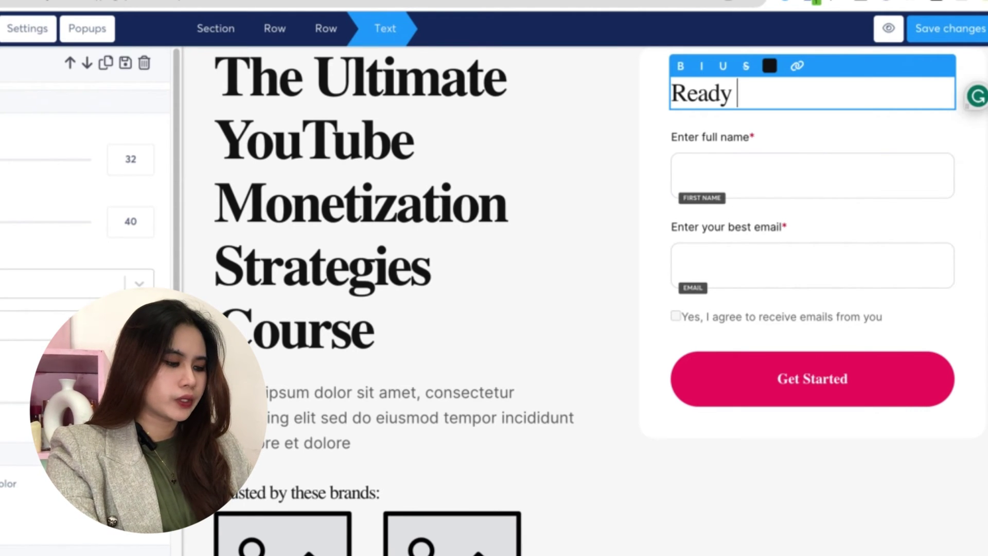
pyautogui.write('to monetize your FREE content on YouTube?')
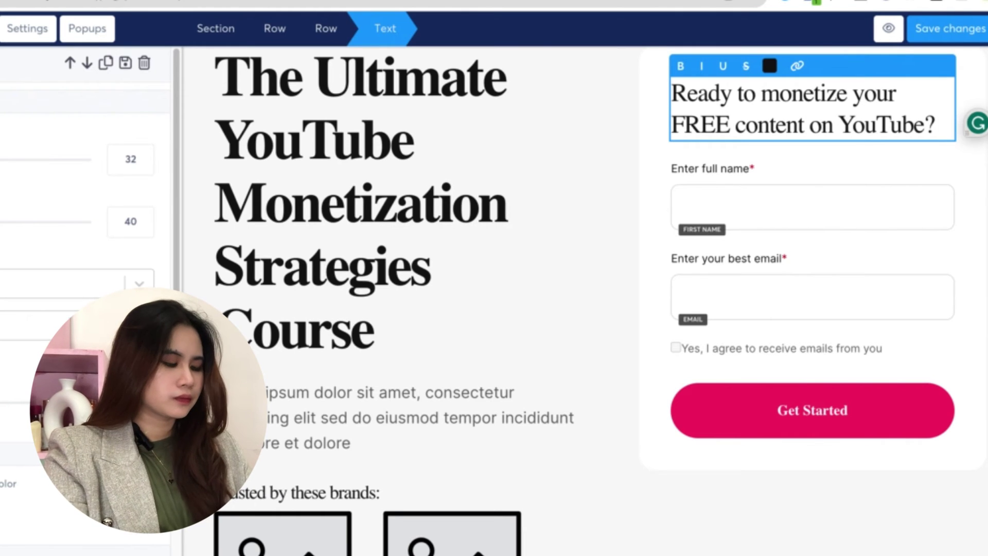
pyautogui.press('Return')
pyautogui.write('Sign up below')
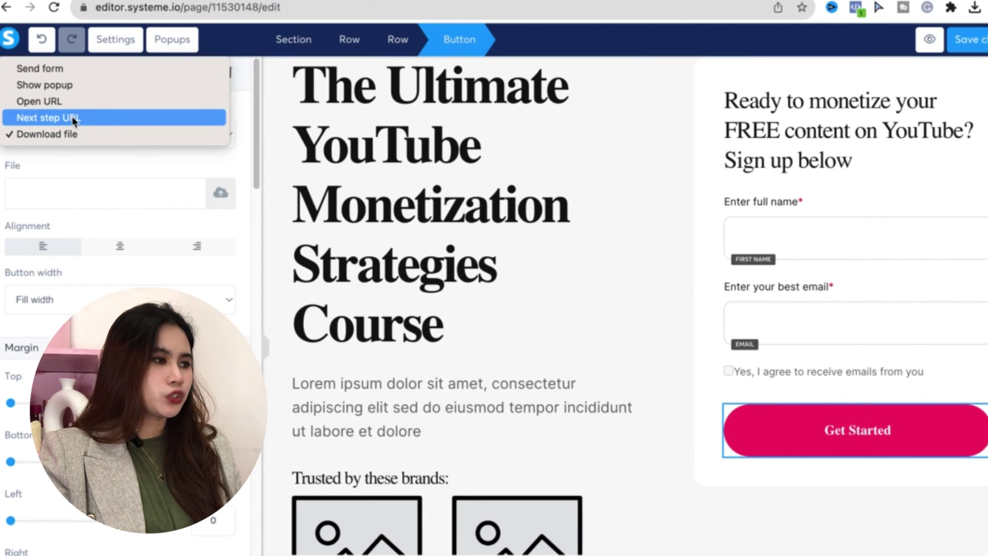
# Step: Make the form button go to the next funnel step and relabel it 'Sign up'
pyautogui.click(75, 119)
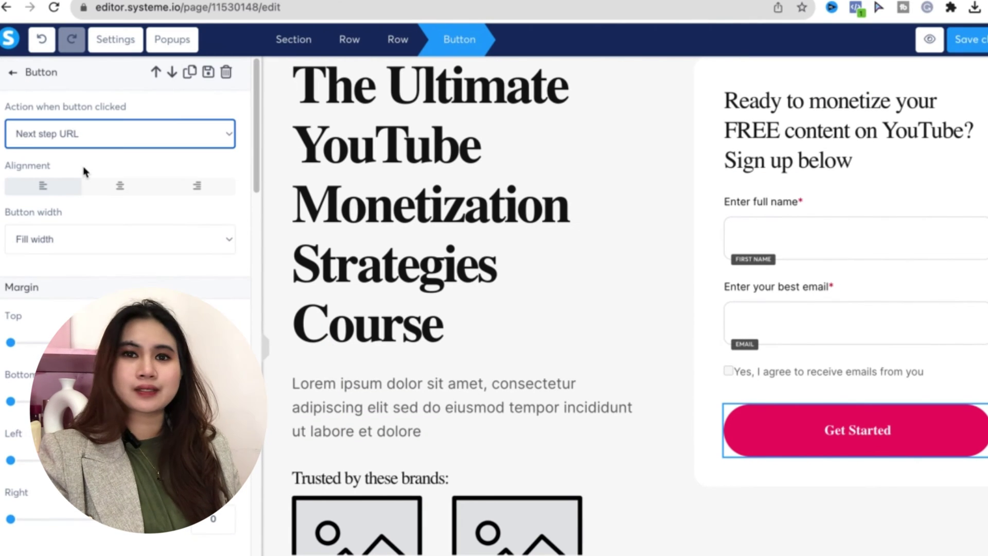
pyautogui.click(981, 428)
pyautogui.click(884, 432)
pyautogui.click(883, 436)
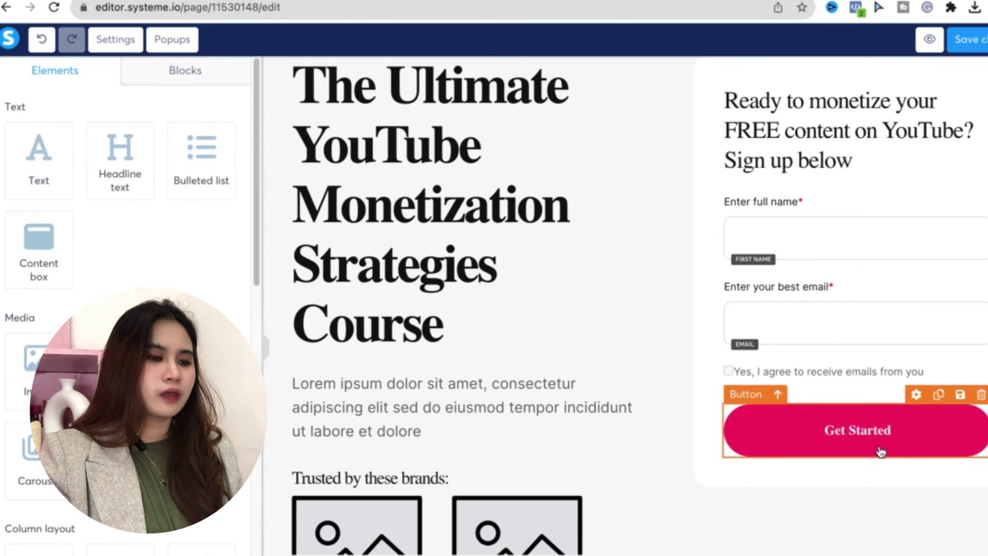
pyautogui.click(896, 436)
pyautogui.scroll(-15, 126, 309)
pyautogui.scroll(15, 126, 309)
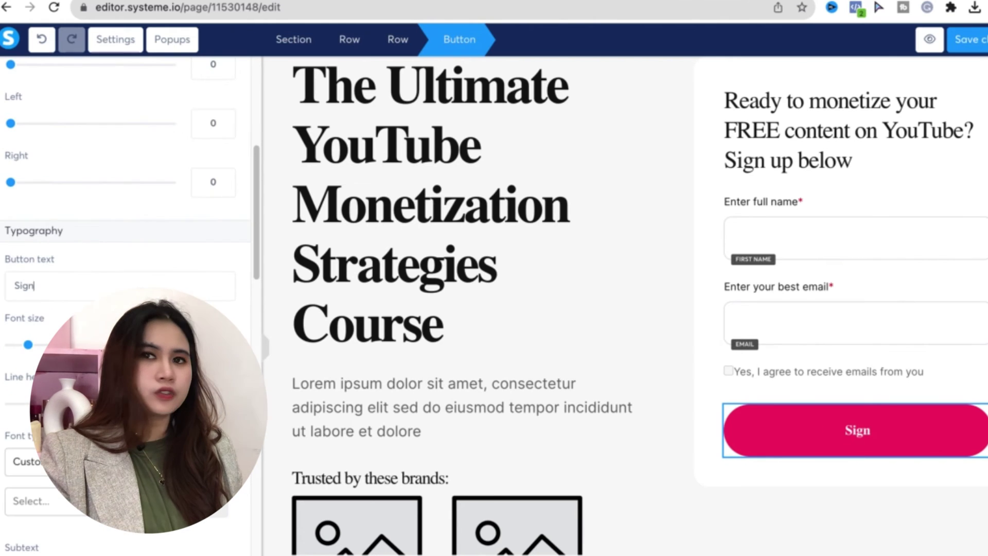
pyautogui.write('up')
pyautogui.click(981, 410)
# Step: Delete the top navigation header section, save the page, and preview it
pyautogui.scroll(-5, 437, 310)
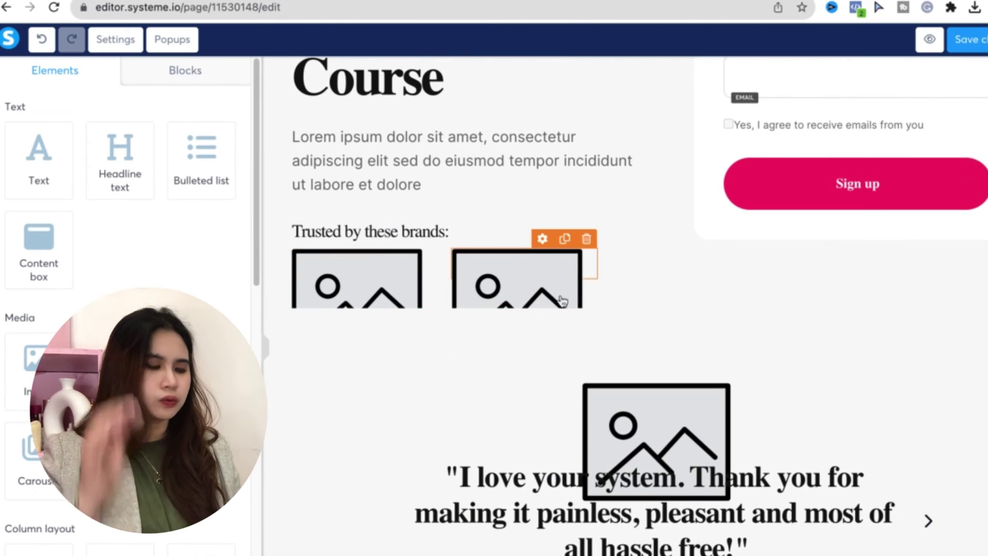
pyautogui.scroll(-2, 566, 289)
pyautogui.click(776, 471)
pyautogui.moveTo(776, 471); pyautogui.dragTo(474, 404)
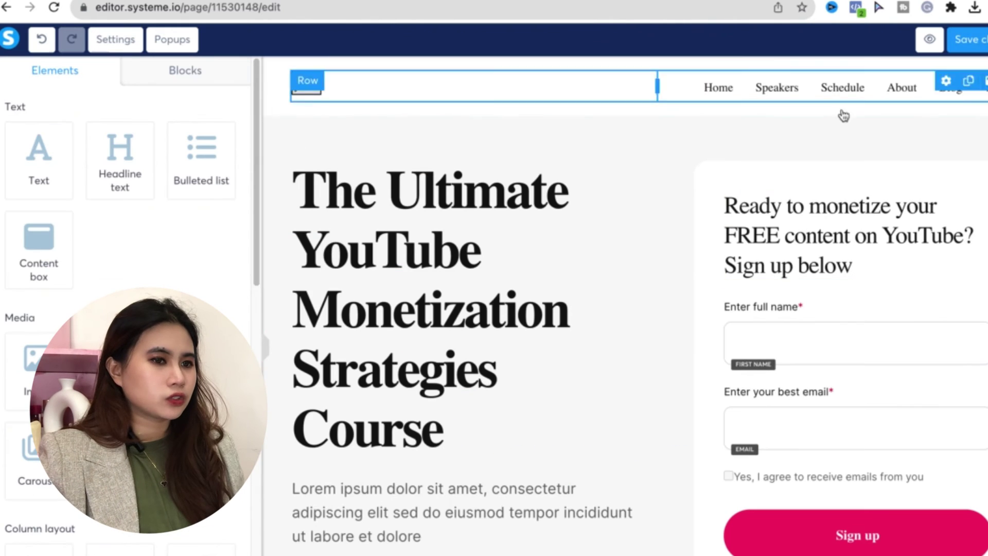
pyautogui.click(567, 77)
pyautogui.click(973, 64)
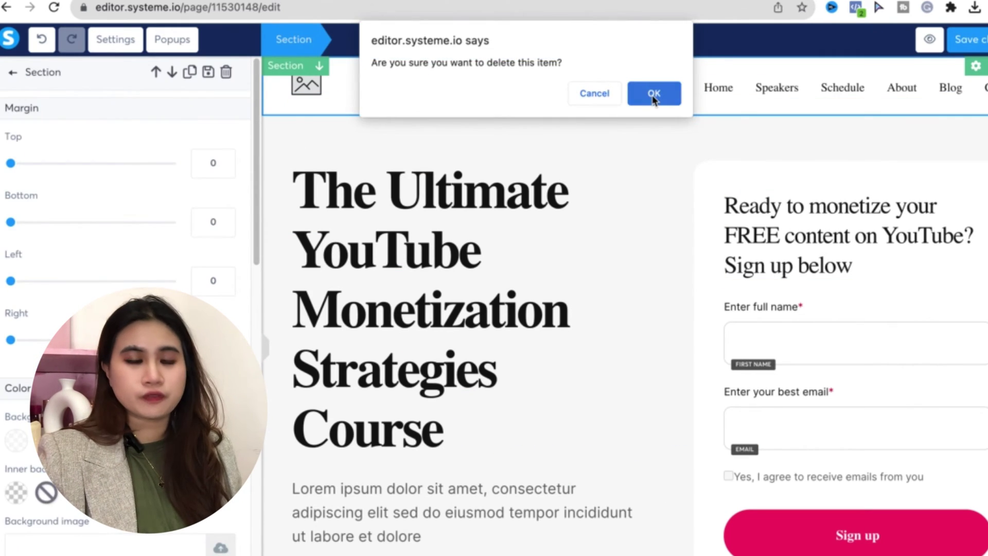
pyautogui.click(653, 93)
pyautogui.click(968, 45)
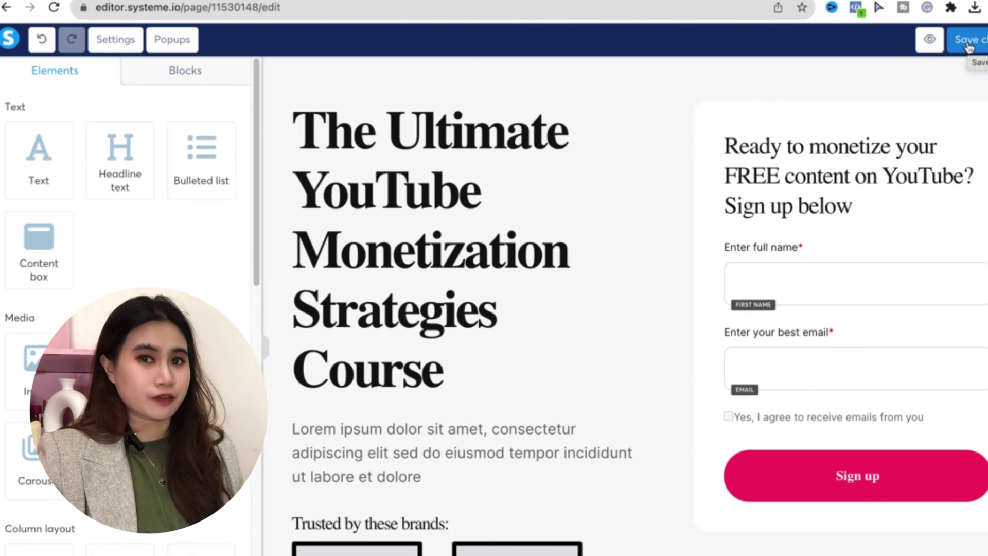
pyautogui.click(932, 40)
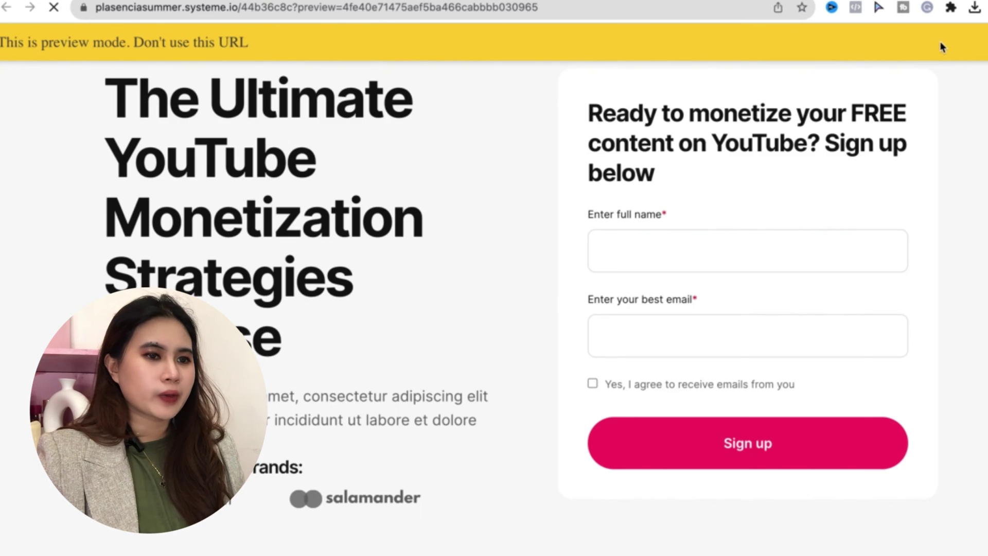
# Step: Return to the funnel's steps and drag Sign up page above Order Form
pyautogui.hotkey('ctrl', 'w')
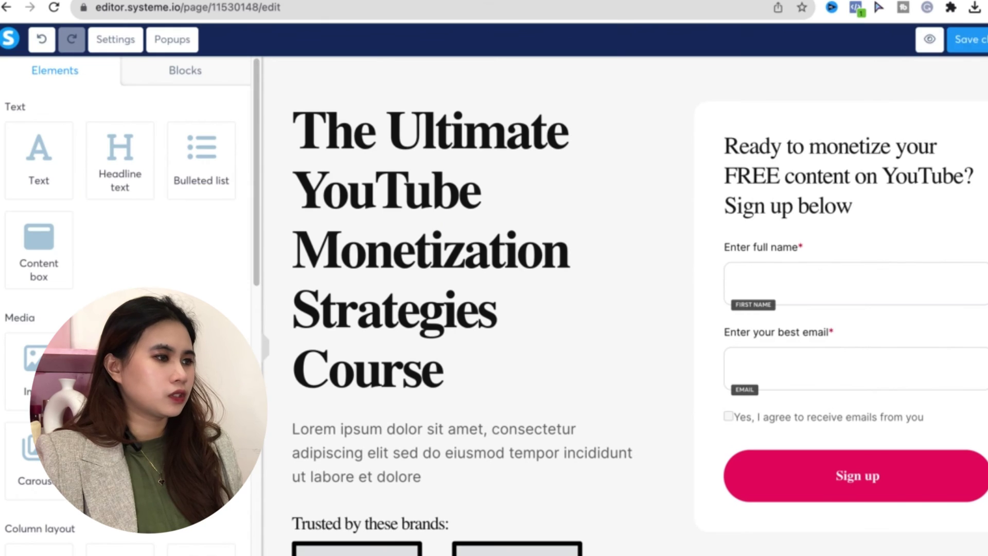
pyautogui.hotkey('alt', 'Left')
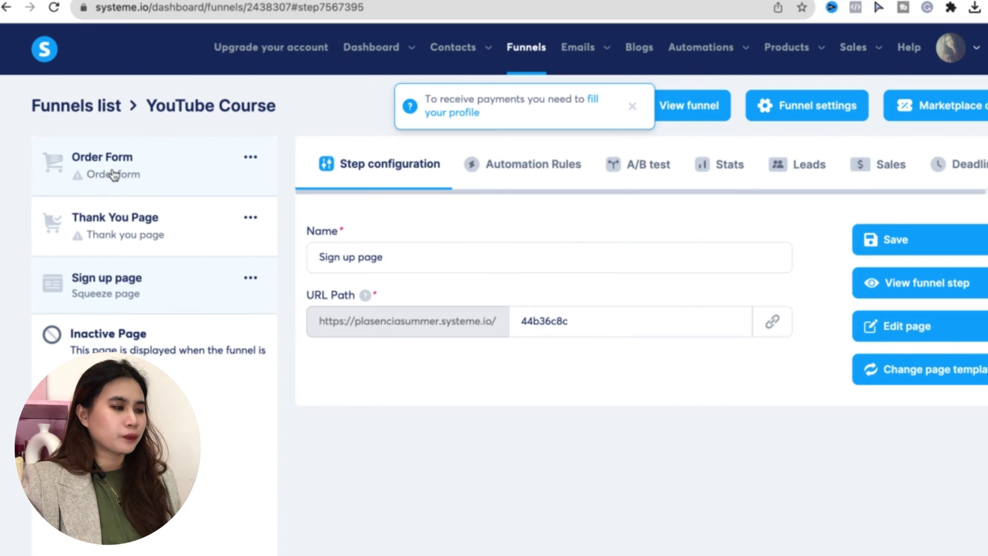
pyautogui.moveTo(115, 294); pyautogui.dragTo(105, 164)
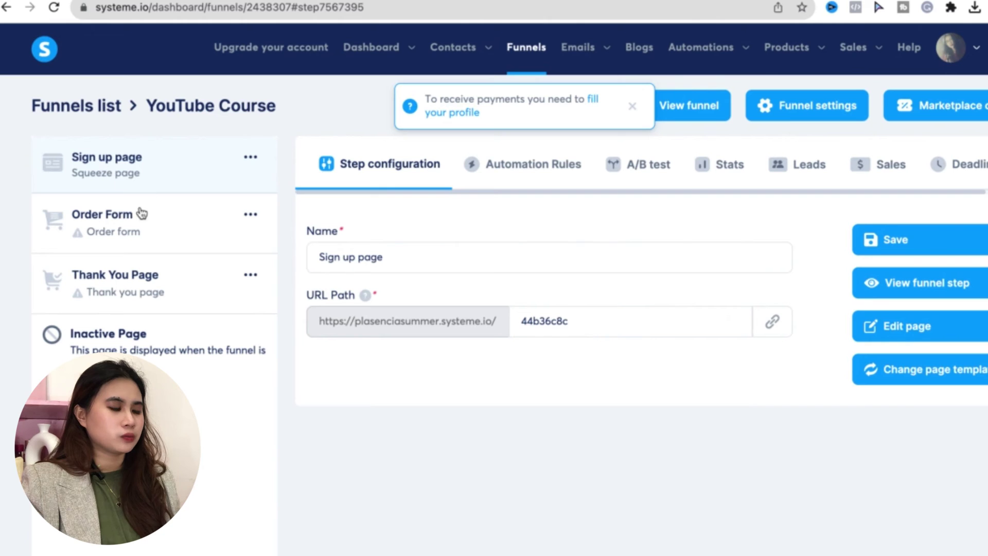
# Step: Browse Thank You Page templates and preview the 'Thank you for registering!' template
pyautogui.click(138, 227)
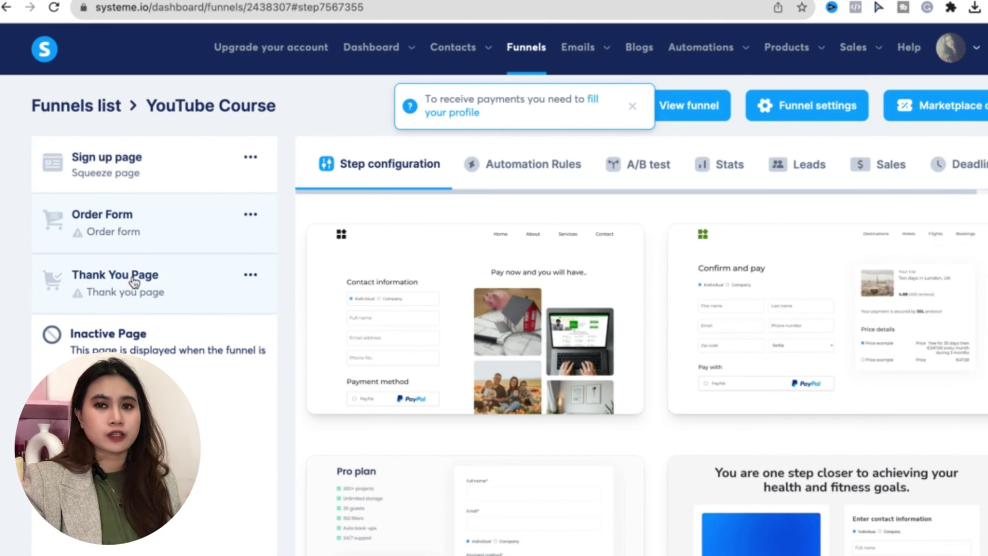
pyautogui.click(133, 281)
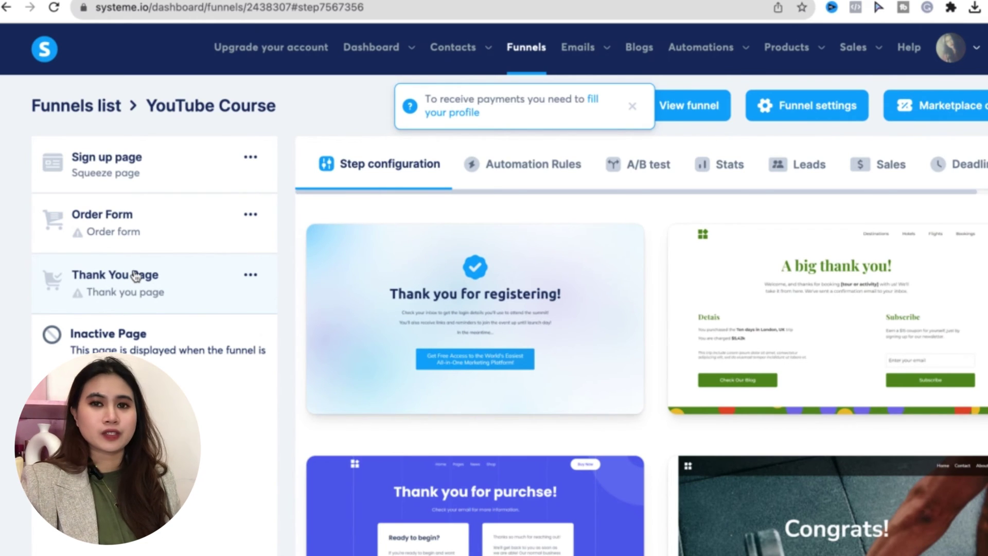
pyautogui.moveTo(561, 383)
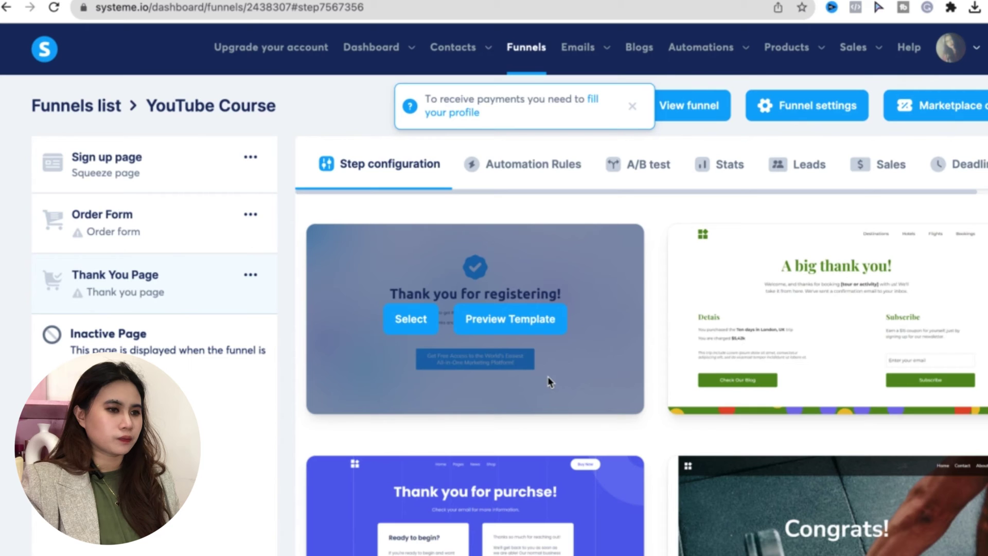
pyautogui.click(511, 330)
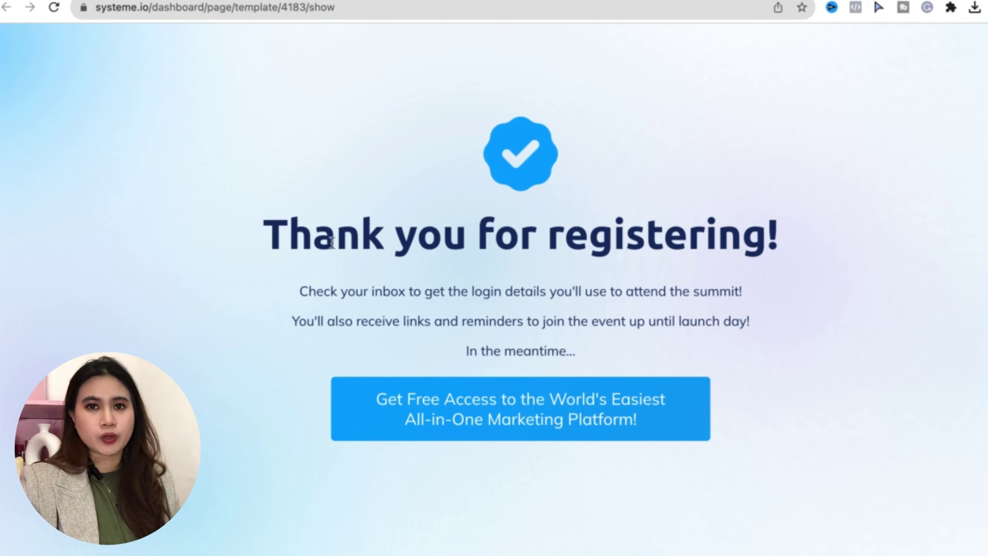
pyautogui.moveTo(268, 236); pyautogui.dragTo(806, 247)
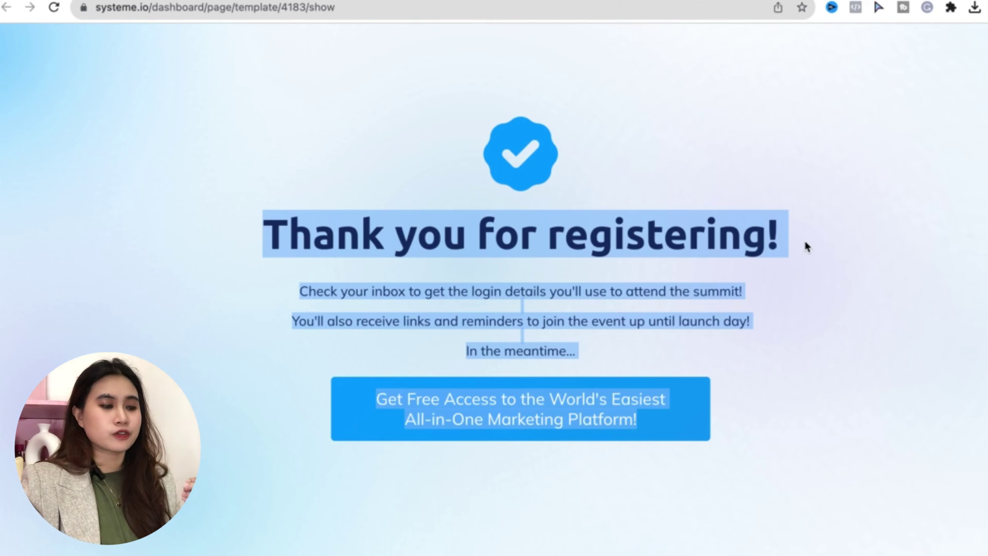
pyautogui.click(806, 247)
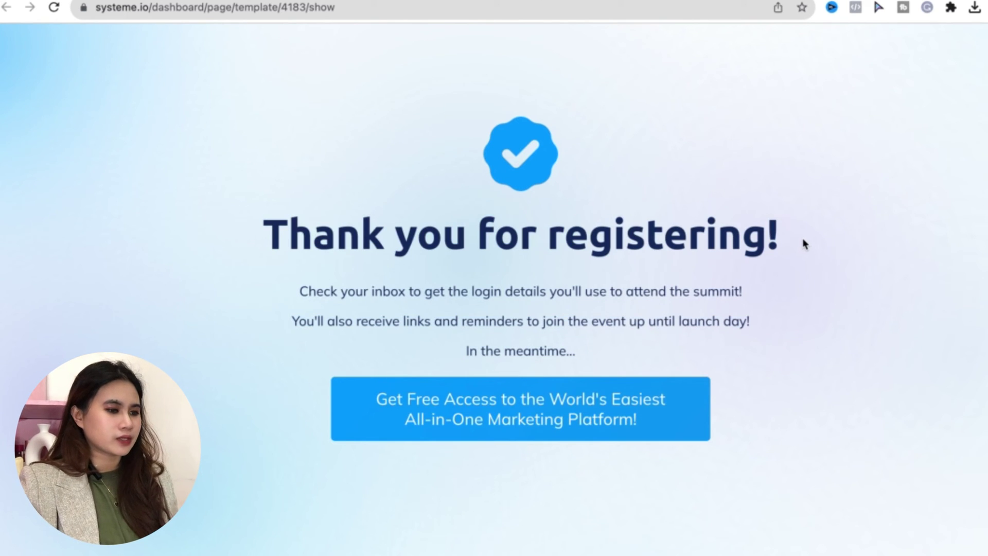